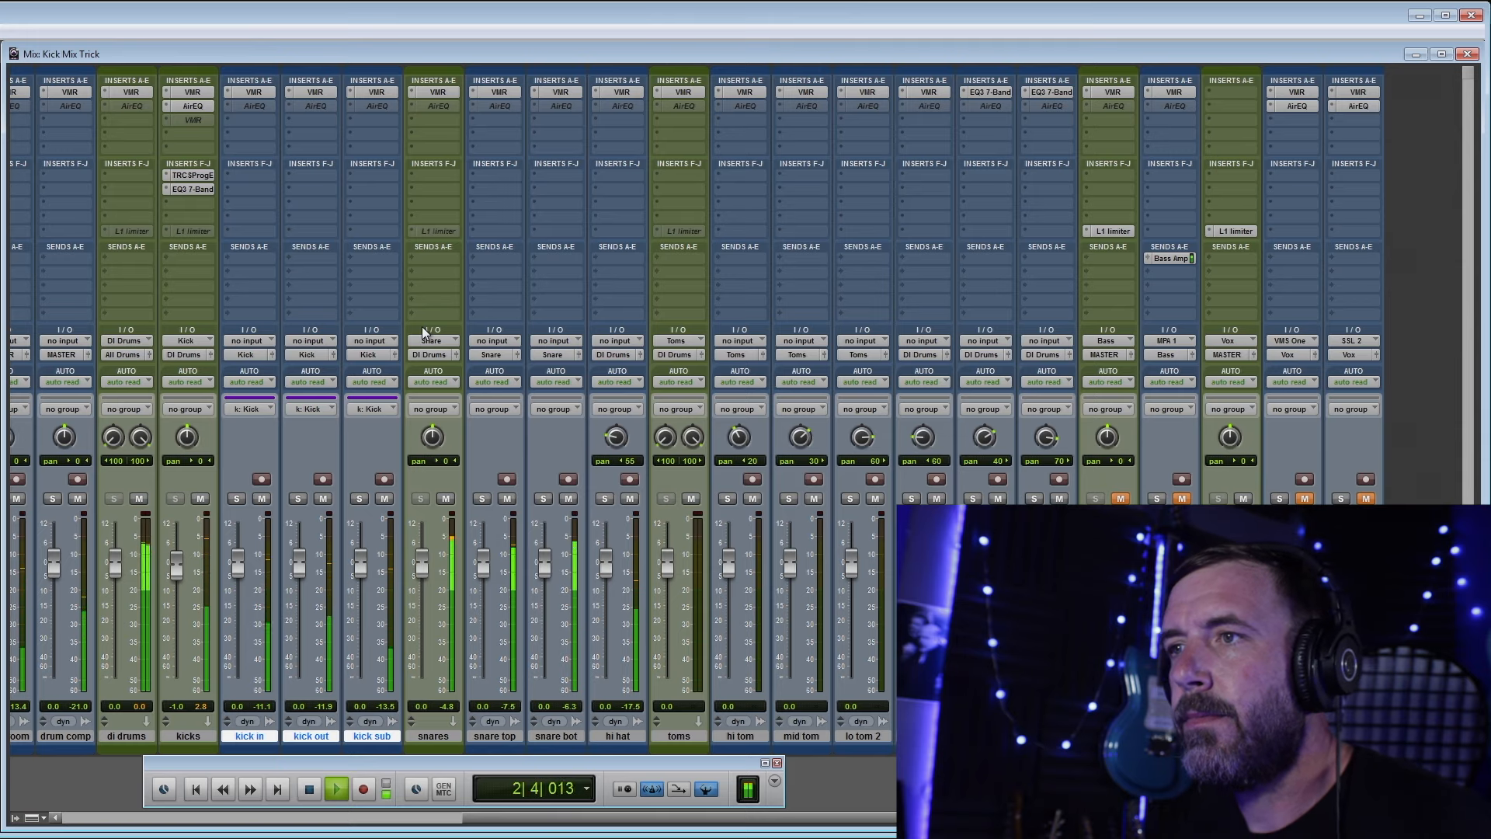
# Step: Stop playback, solo the grouped kick in, kick out and kick sub tracks, and audition them
pyautogui.press('space')
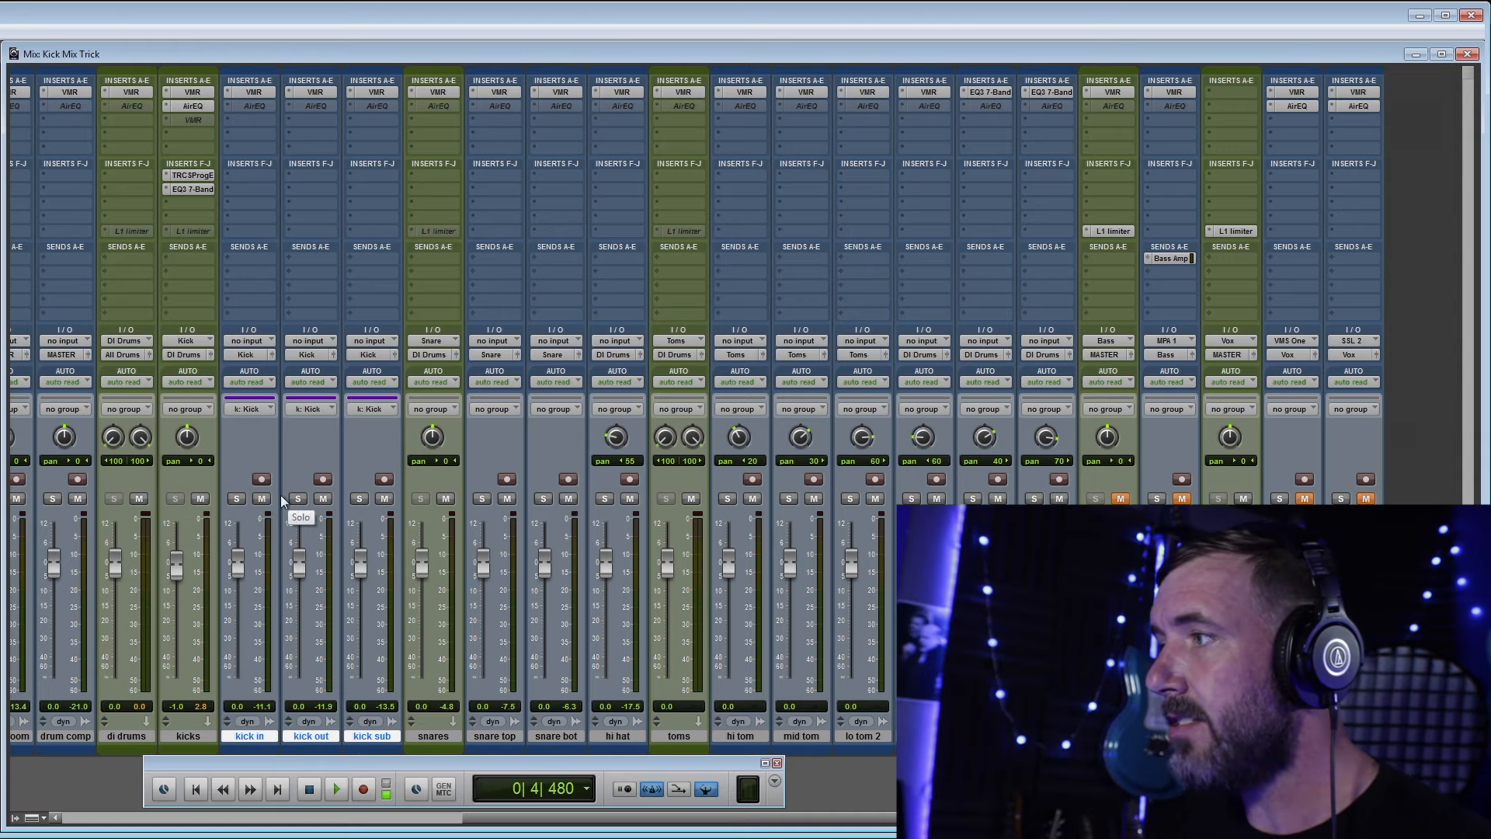
pyautogui.click(238, 500)
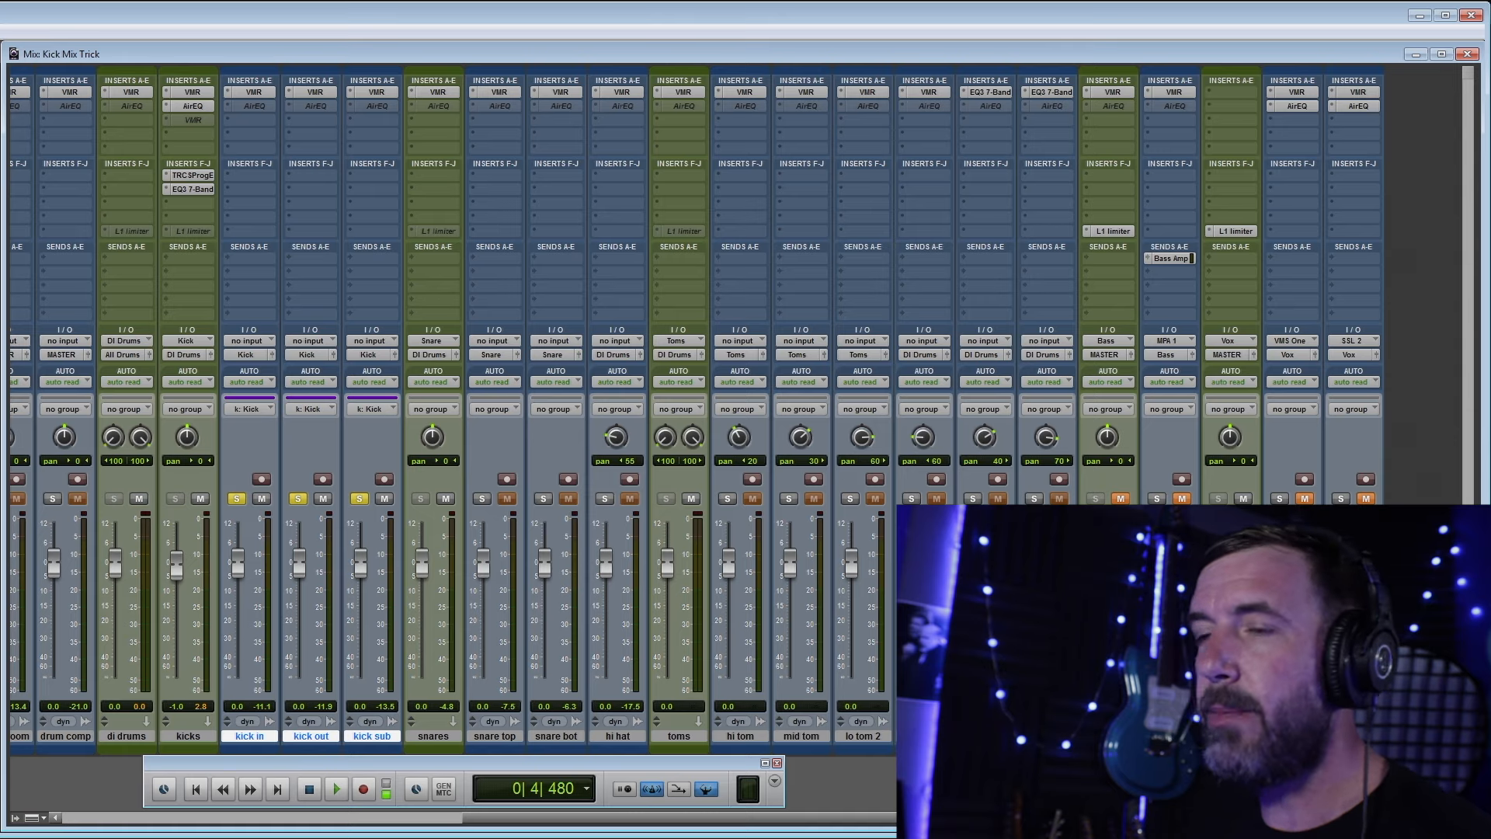
pyautogui.press('space')
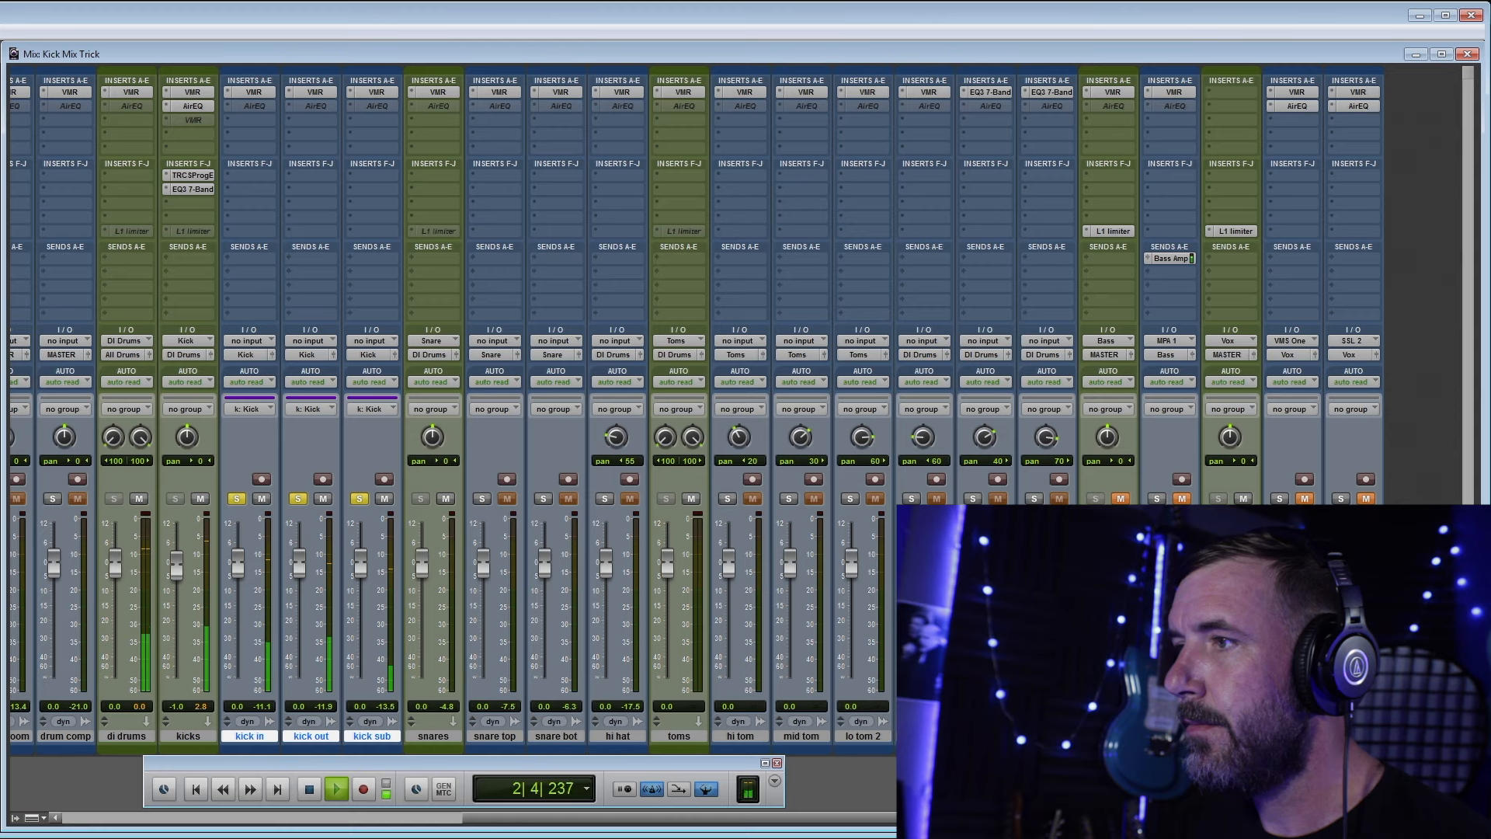
pyautogui.press('space')
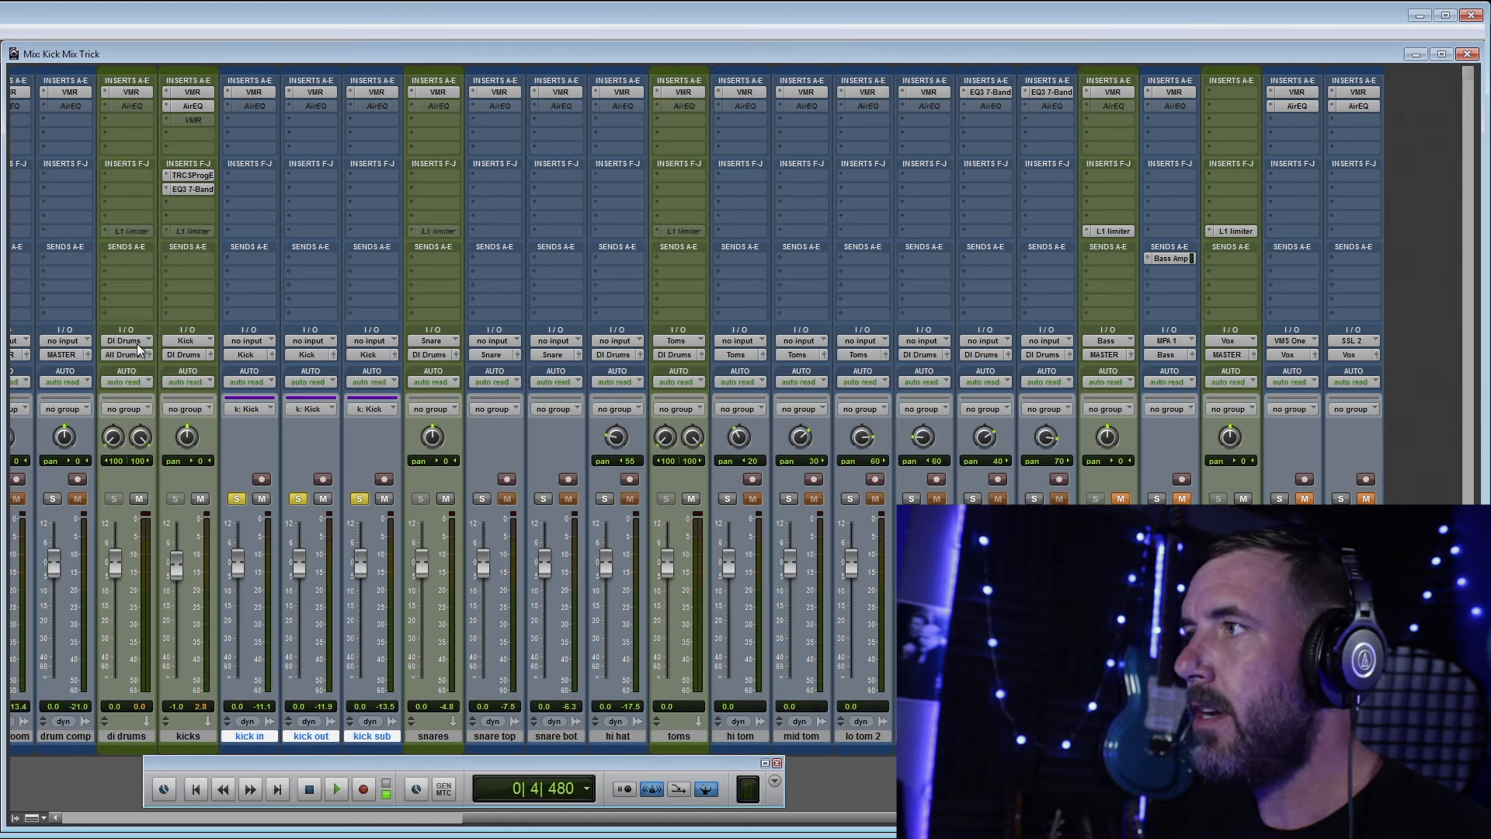
# Step: Enable the LF band in the EQ3 7-Band on the kicks track and switch it to a bell shape
pyautogui.click(199, 189)
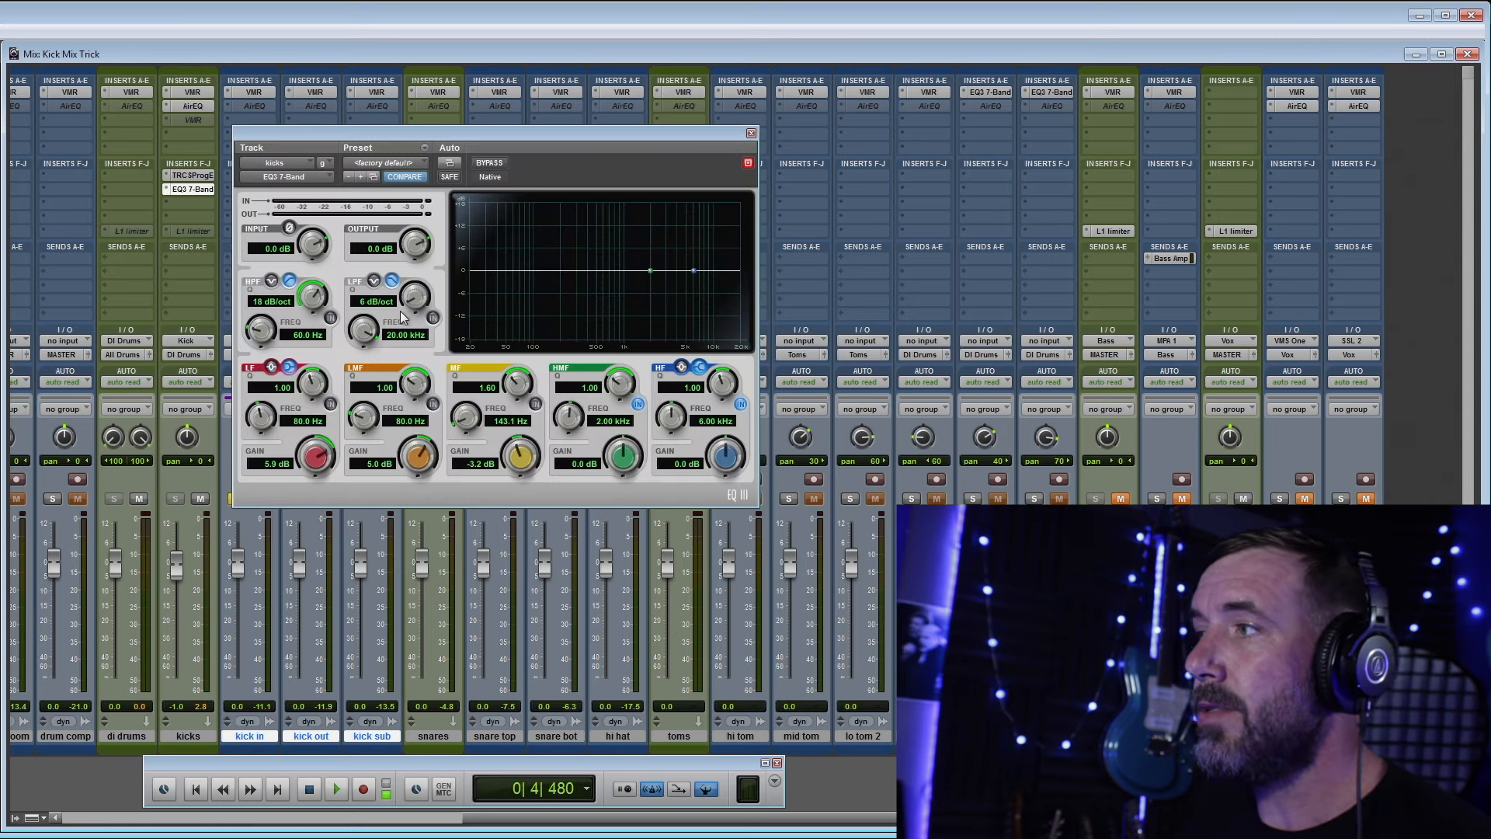
pyautogui.click(330, 404)
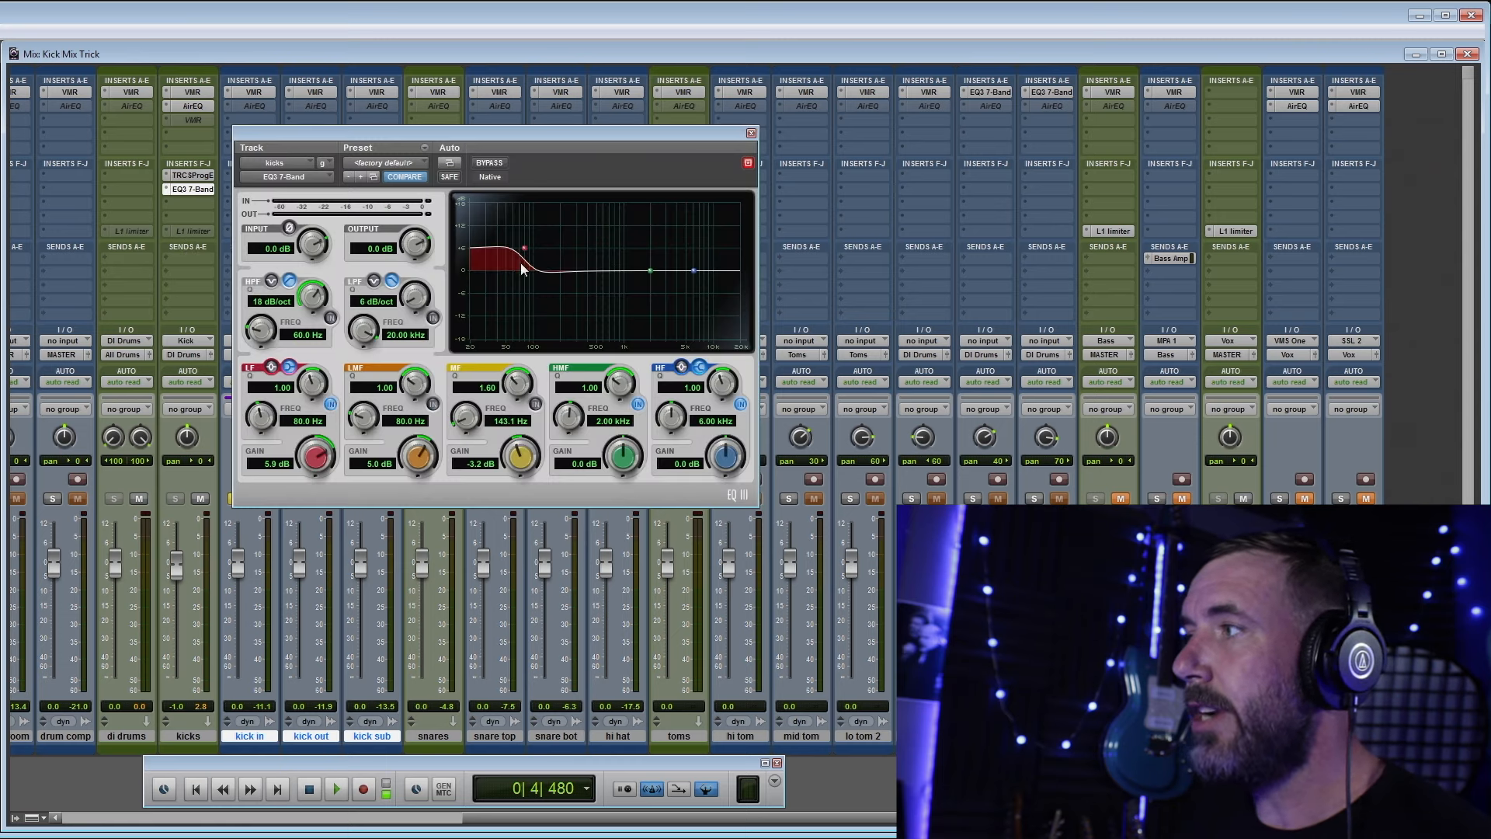
pyautogui.click(272, 368)
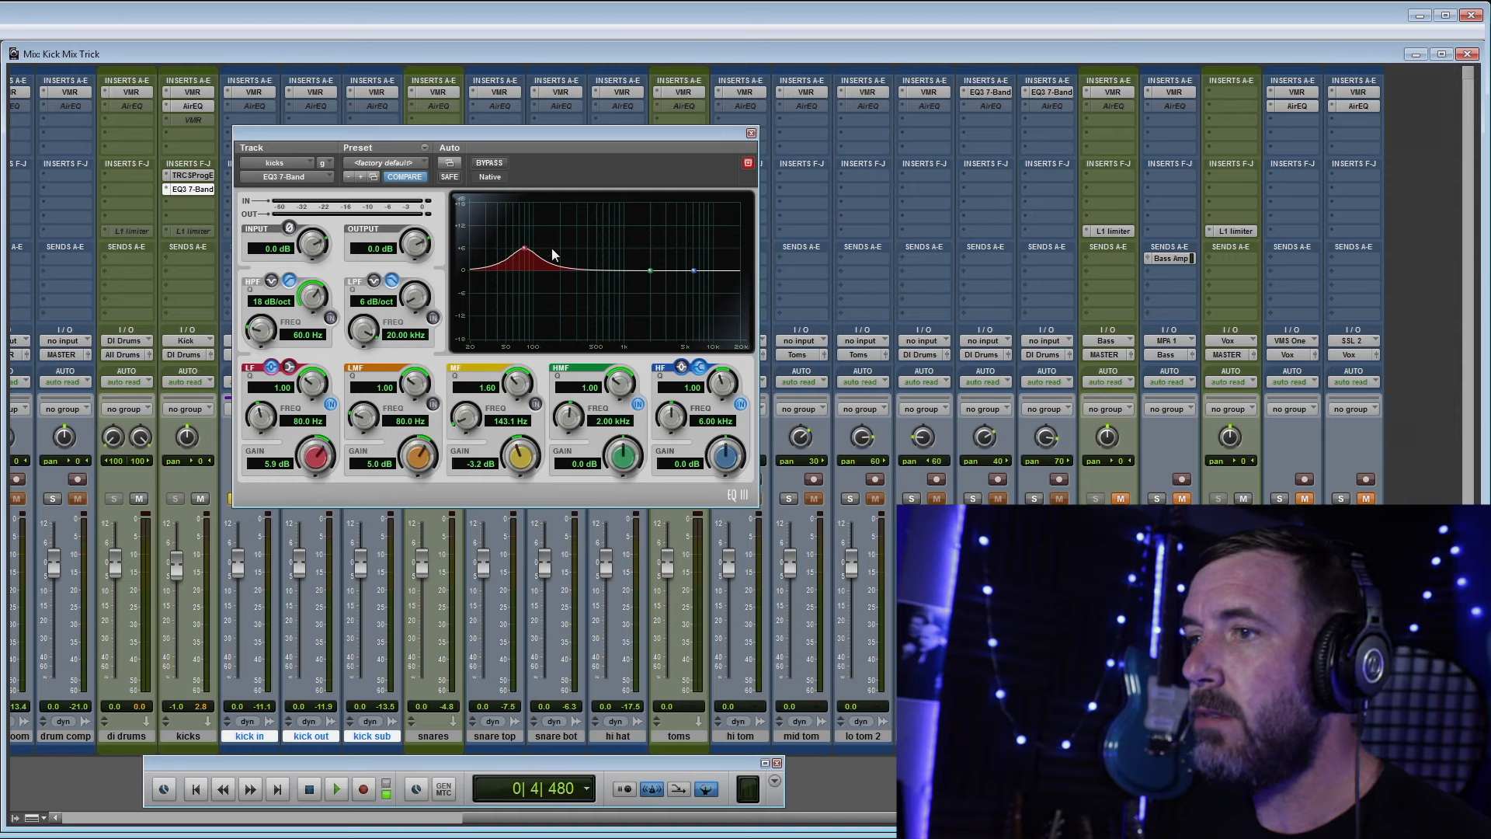
pyautogui.click(750, 134)
# Step: Inspect the T-RackS vintage equalizer on the kicks track and switch the EQ3 7-Band's LF band back to a shelf
pyautogui.click(190, 176)
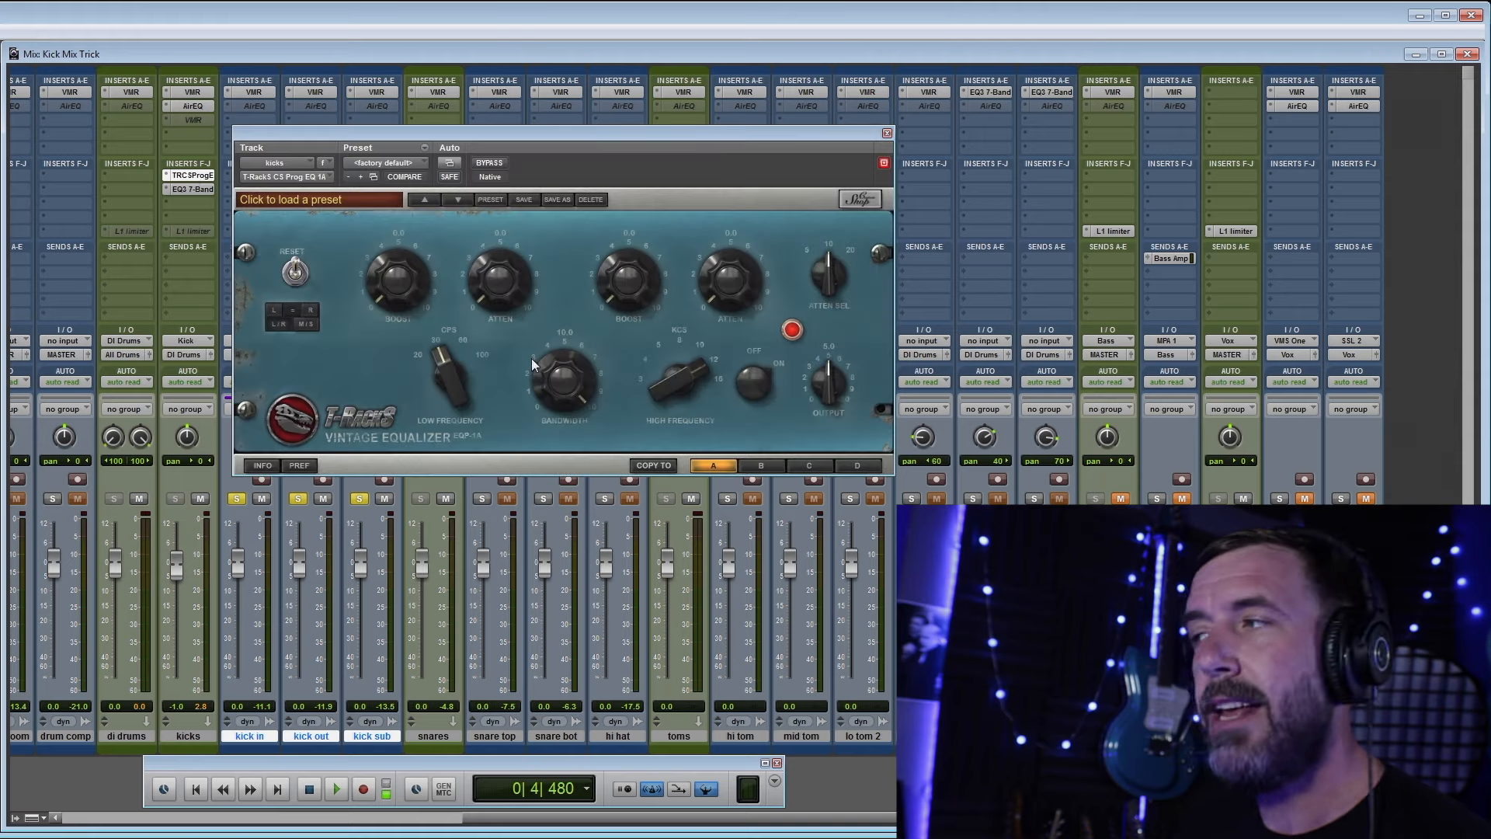
pyautogui.click(190, 188)
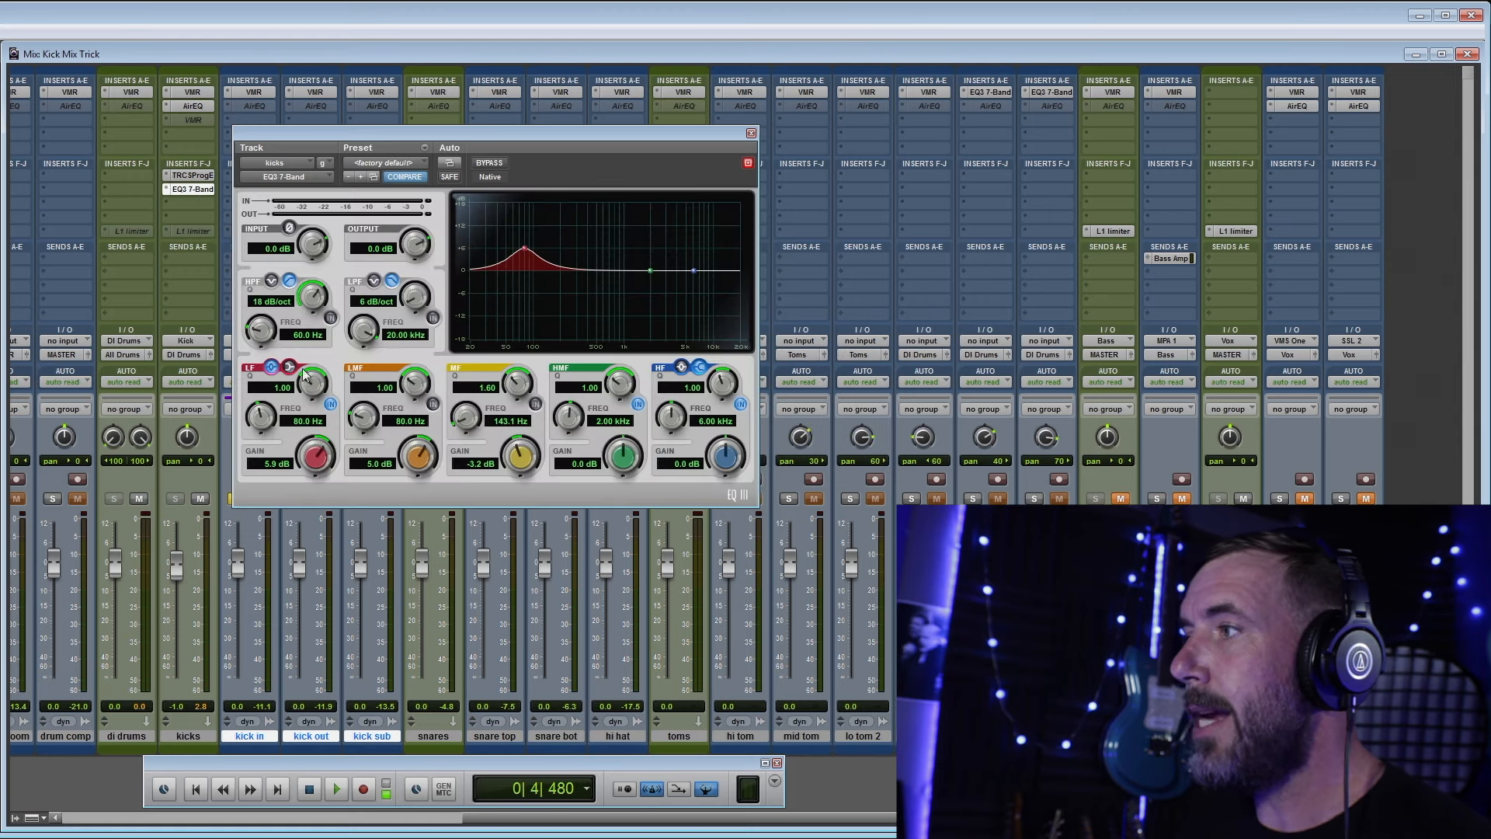
pyautogui.click(271, 367)
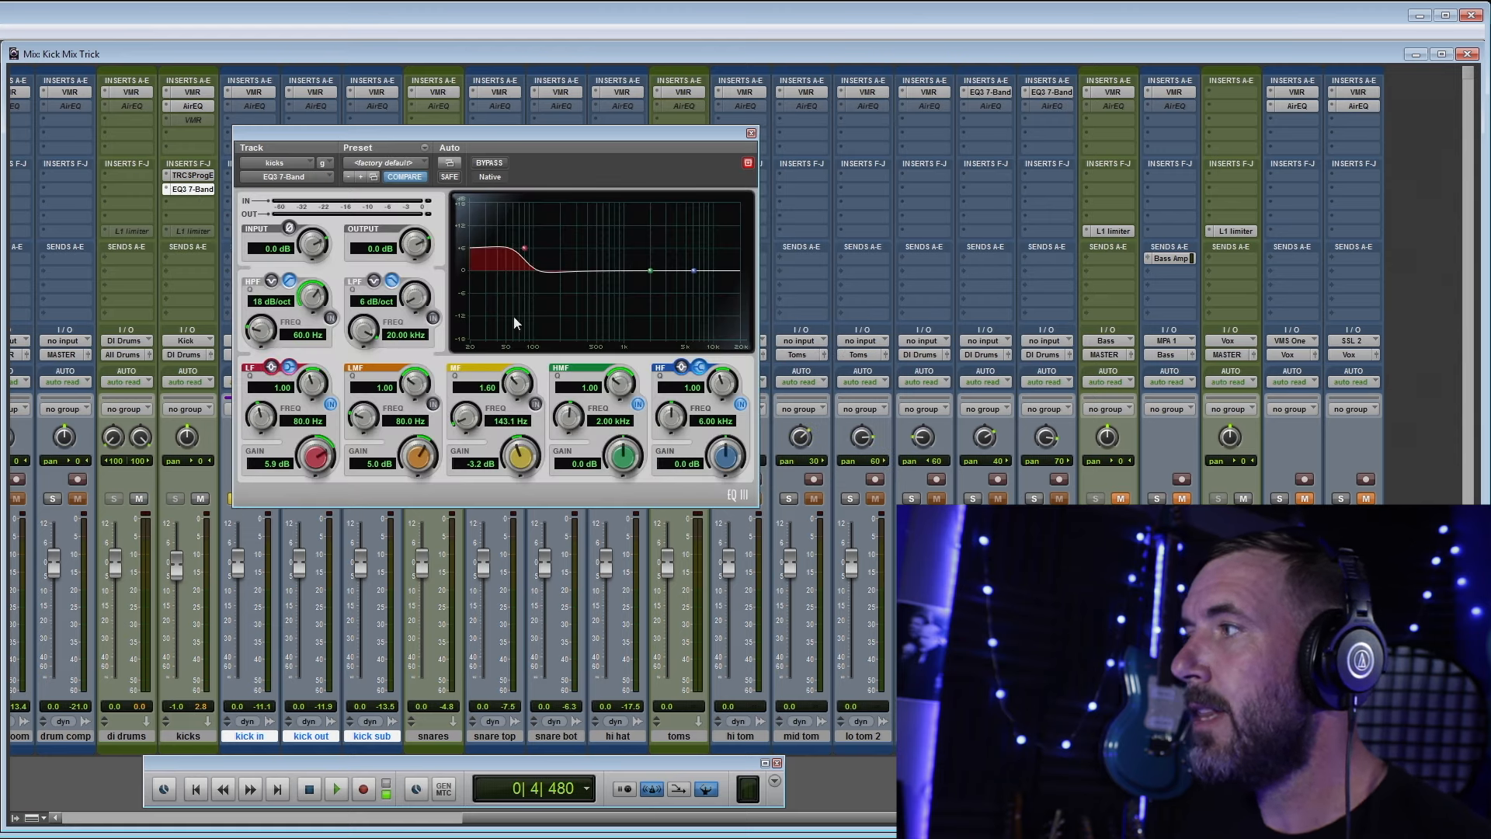
# Step: Enable the EQ3 7-Band's MF band with a gain of -5.0 dB and set the LF shelf's gain to 6.8 dB
pyautogui.click(536, 404)
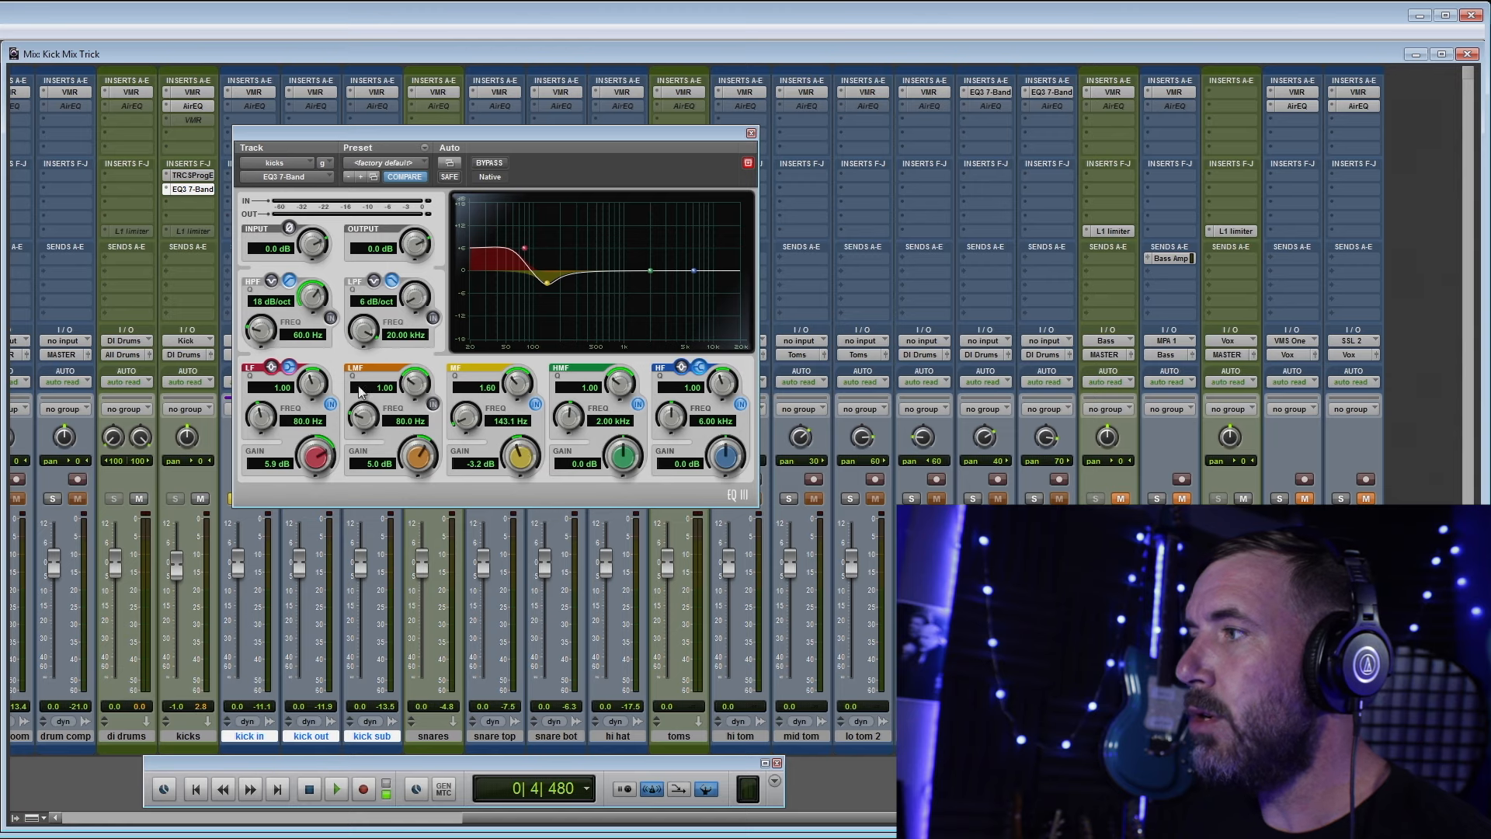
pyautogui.moveTo(329, 476)
pyautogui.mouseDown()
pyautogui.moveTo(329, 458)
pyautogui.moveTo(330, 474)
pyautogui.mouseUp()
pyautogui.moveTo(505, 462); pyautogui.dragTo(508, 505)
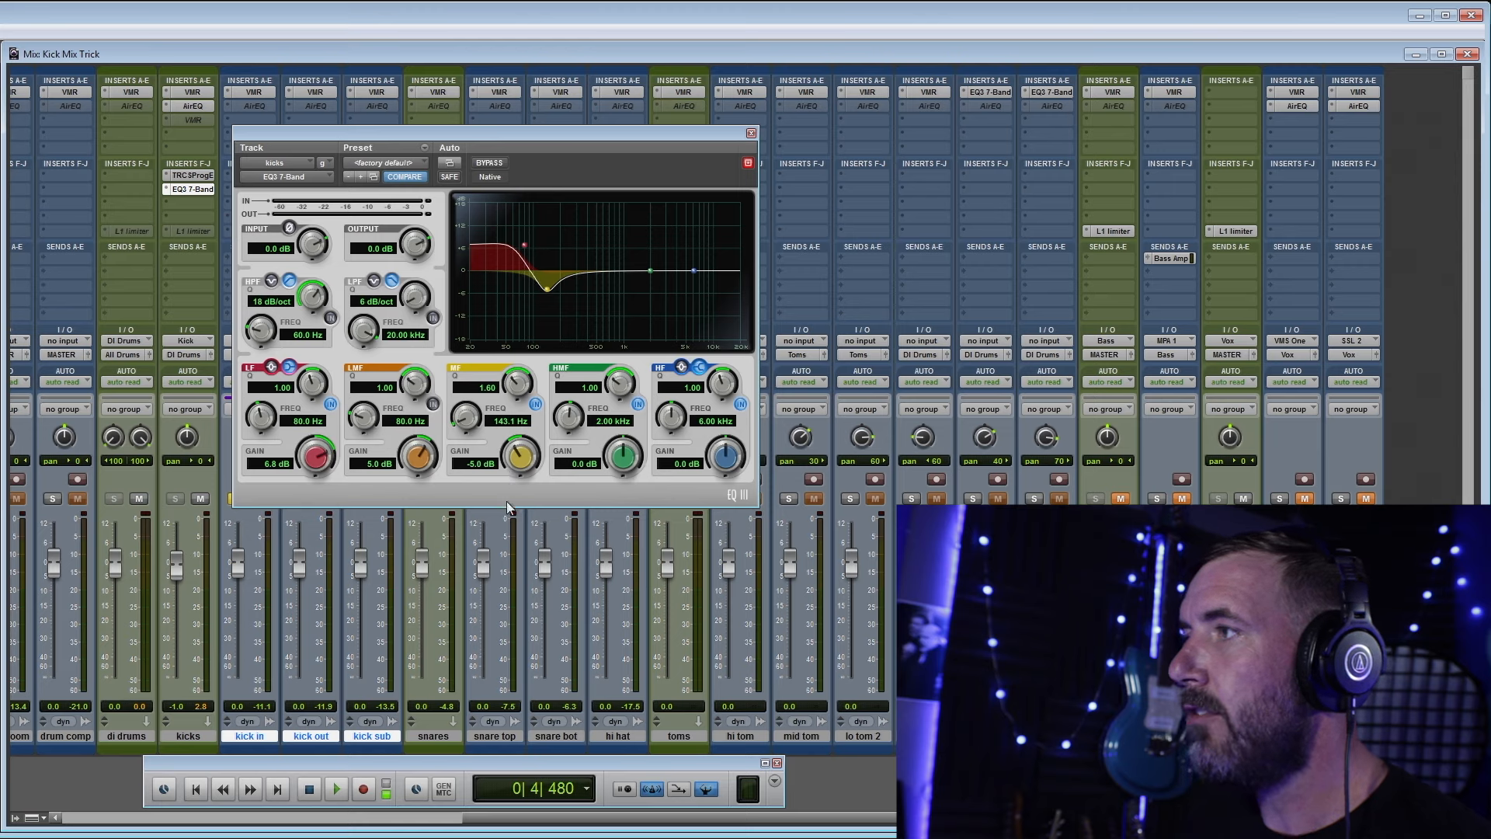
# Step: Deactivate the T-RackS and EQ3 7-Band inserts on the kicks track and open its AirEQ insert
pyautogui.keyDown('ctrl'); pyautogui.click(204, 175); pyautogui.keyUp('ctrl')
pyautogui.keyDown('ctrl'); pyautogui.keyDown('super'); pyautogui.click(204, 188); pyautogui.keyUp('super'); pyautogui.keyUp('ctrl')
pyautogui.click(193, 105)
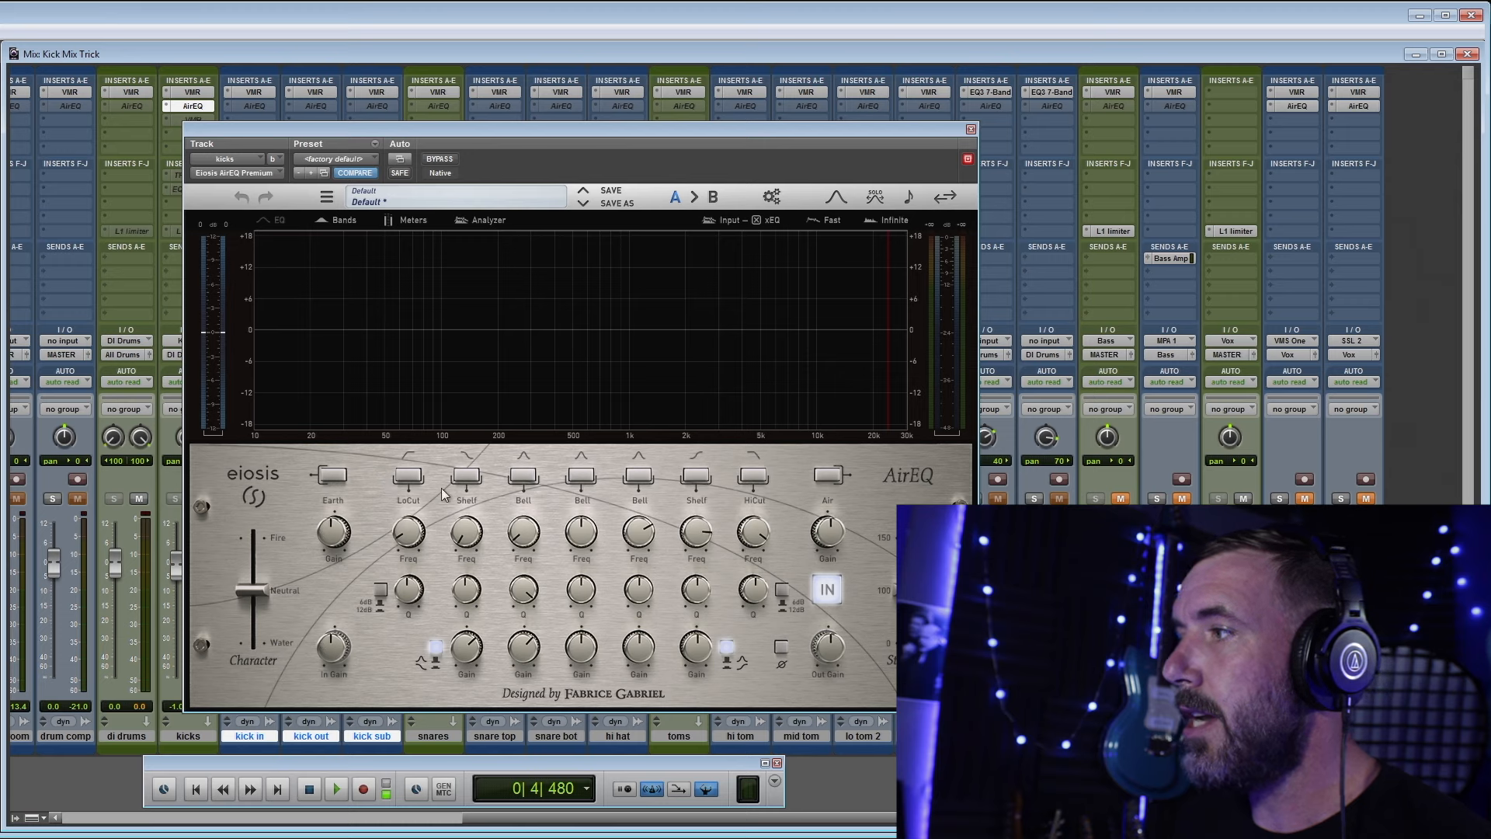
# Step: Enable the AirEQ LoCut filter with the 12 dB slope and raise its Q to about 1.6
pyautogui.click(411, 480)
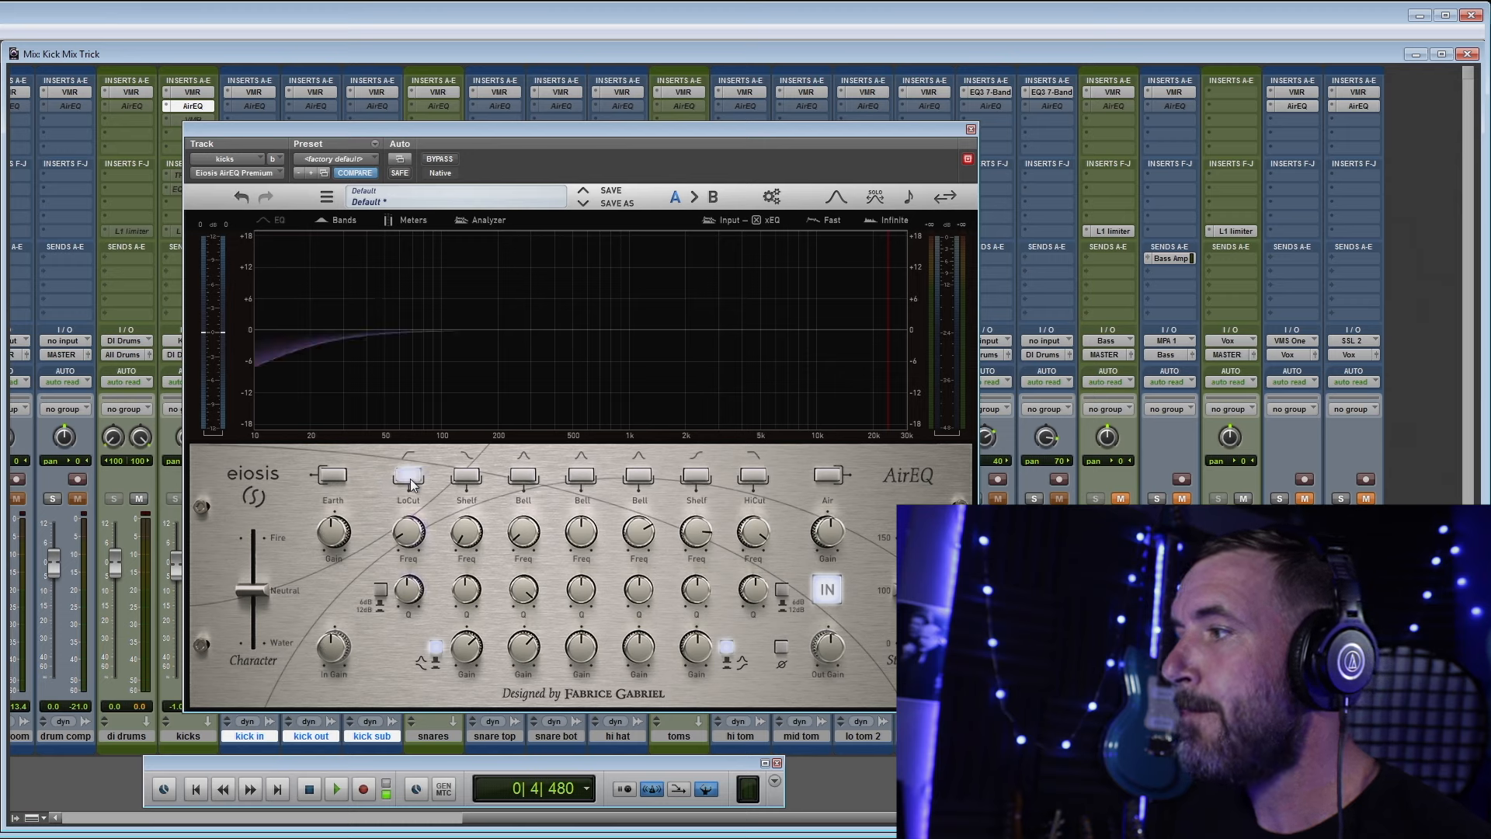
pyautogui.click(381, 593)
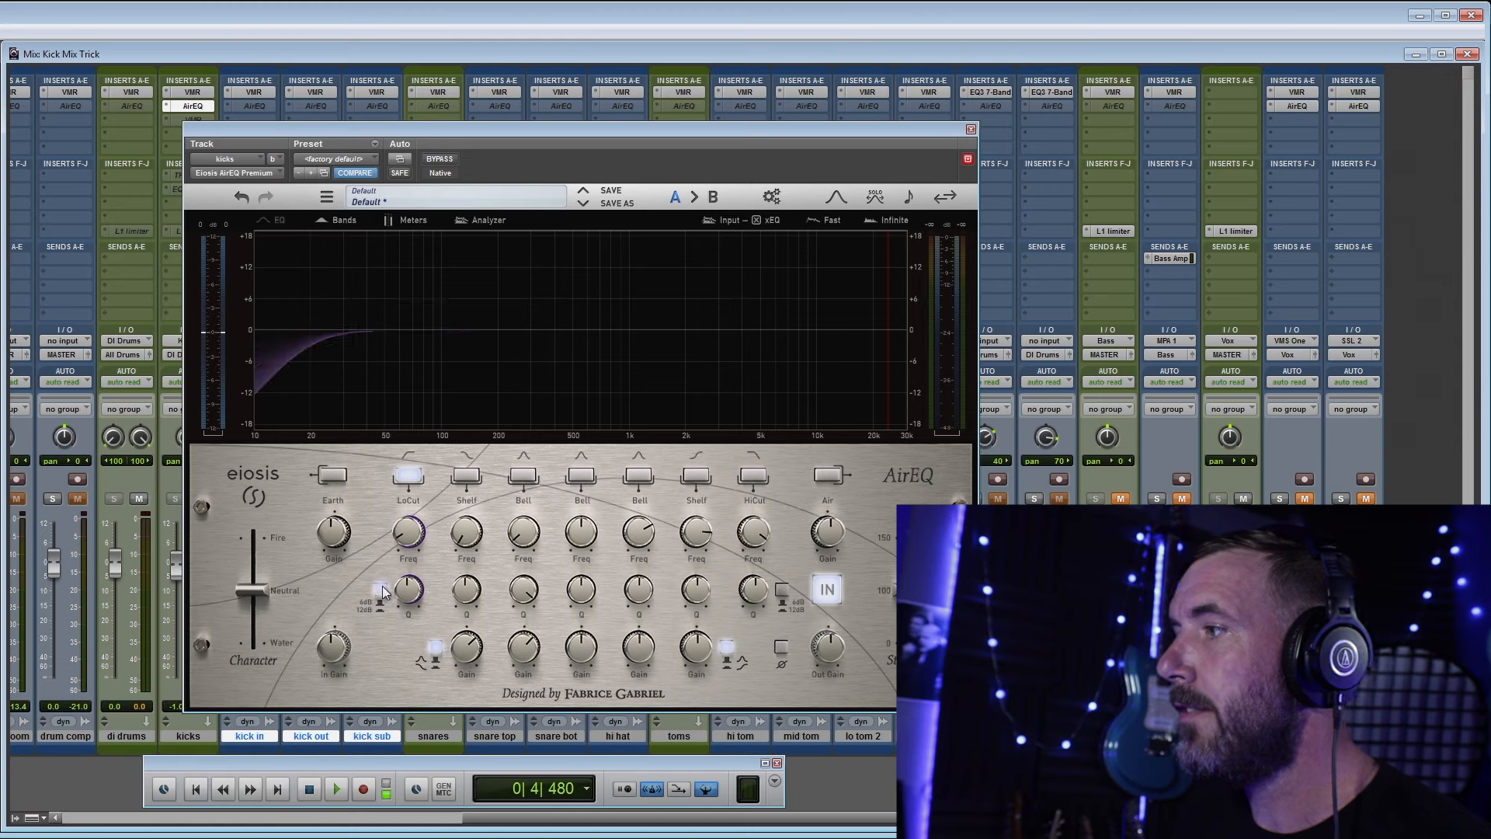
pyautogui.moveTo(410, 593); pyautogui.dragTo(429, 538)
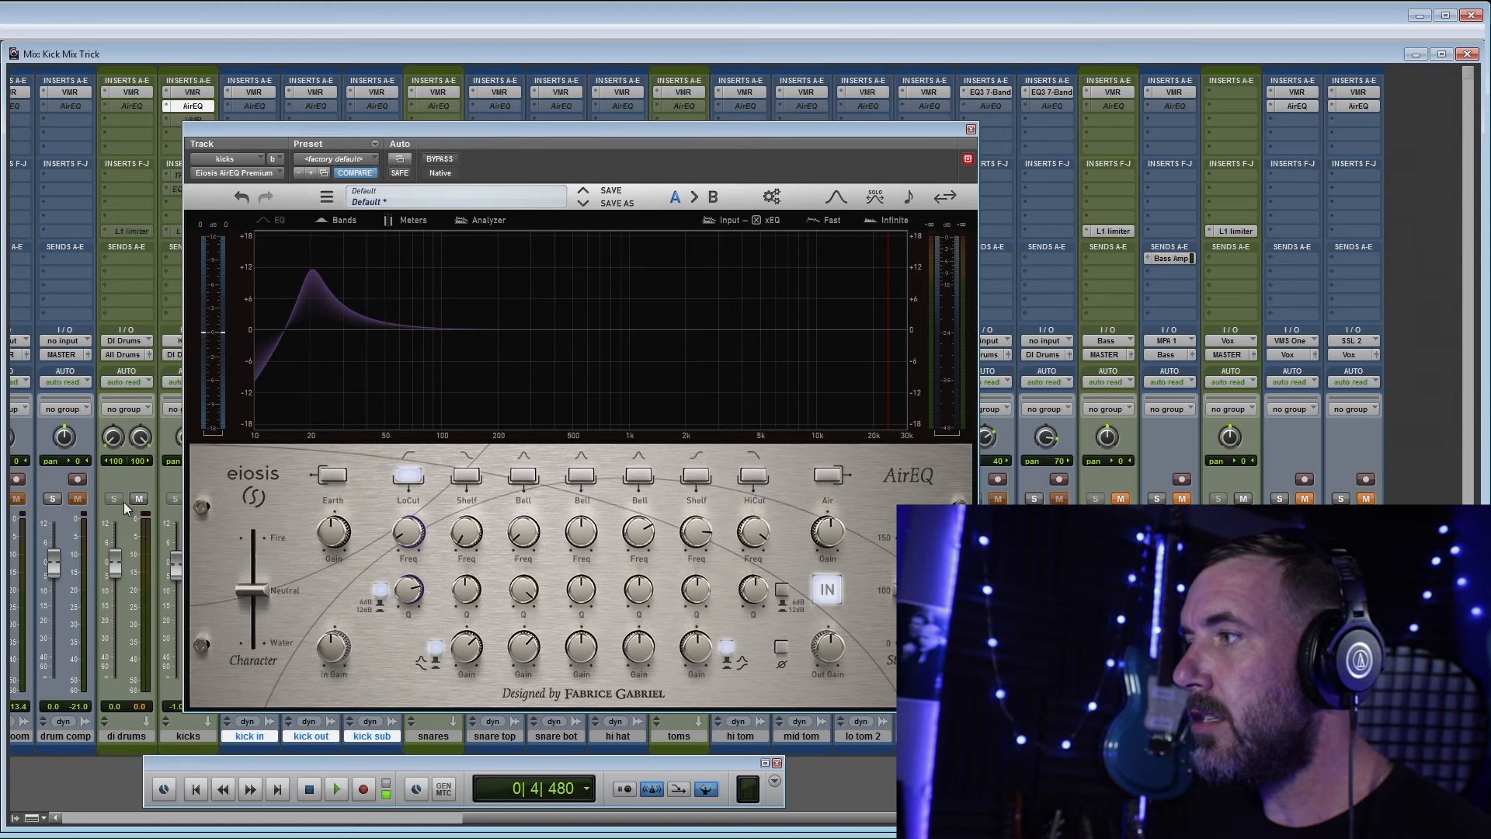
# Step: Sweep the AirEQ LoCut frequency up to just under 50 Hz while the soloed kicks play
pyautogui.moveTo(413, 530)
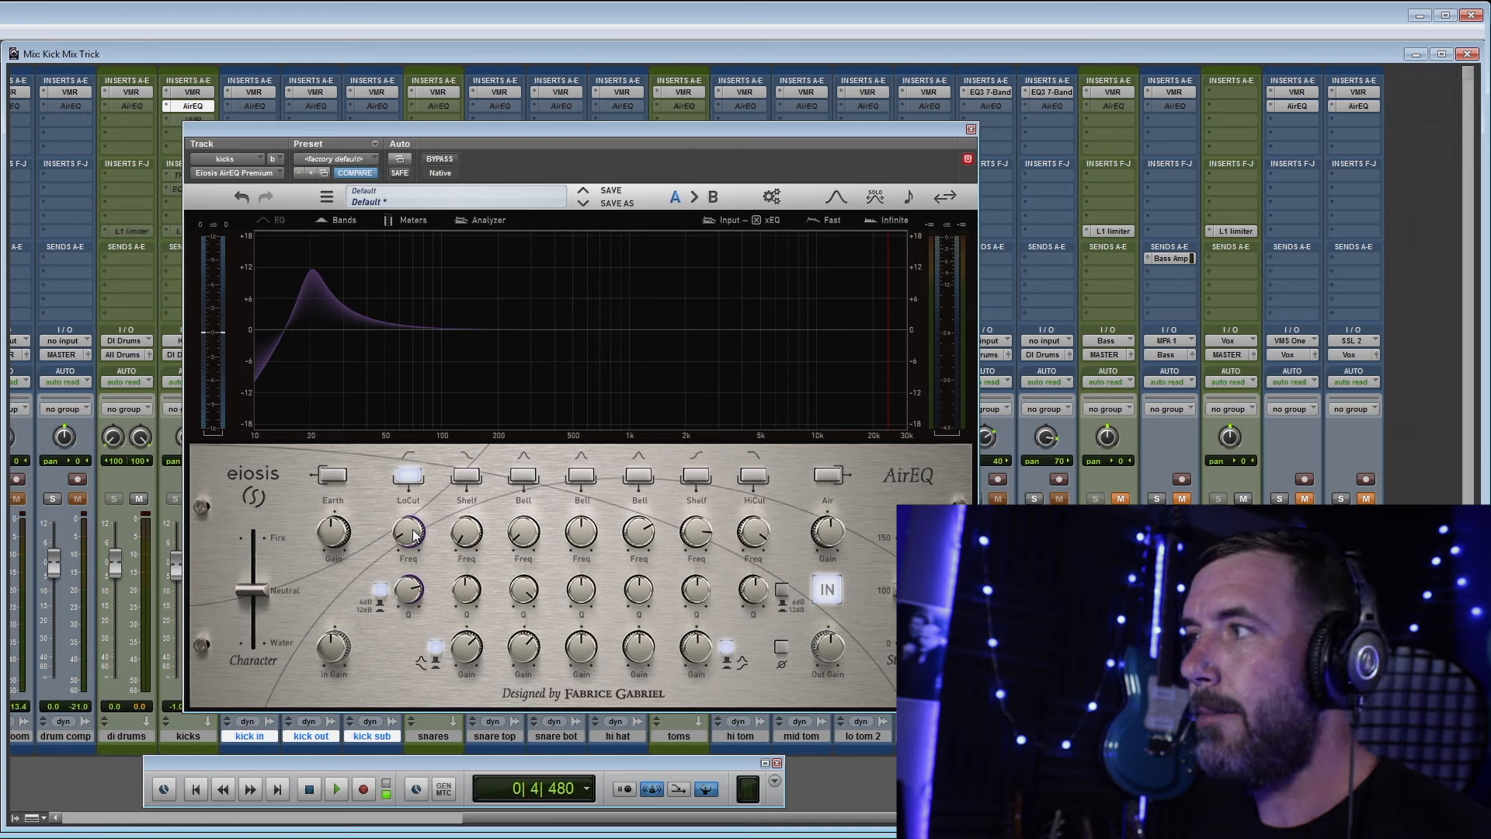
pyautogui.press('space')
pyautogui.scroll(3, 413, 533)
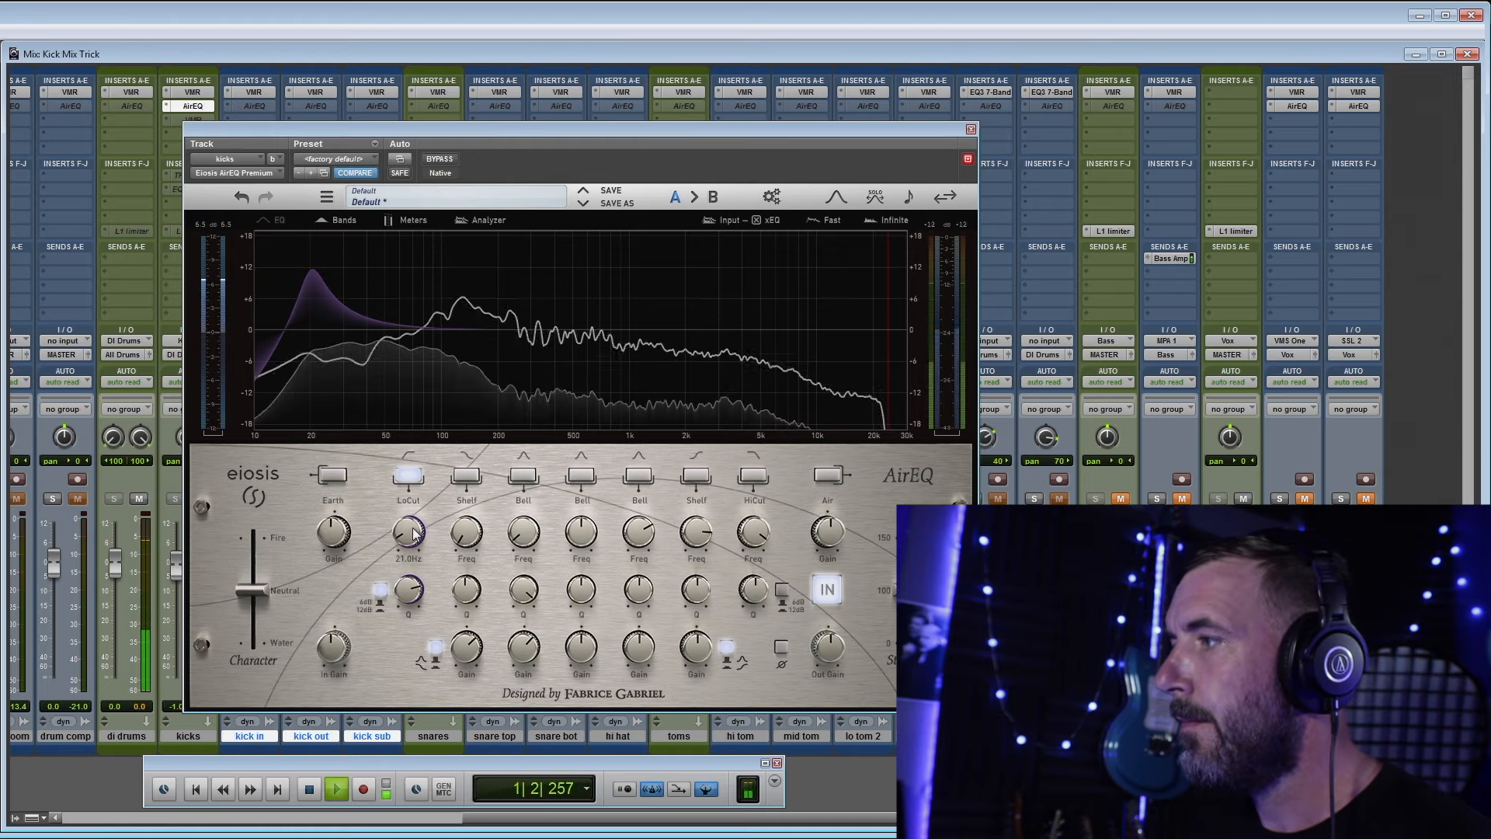
pyautogui.scroll(4, 414, 531)
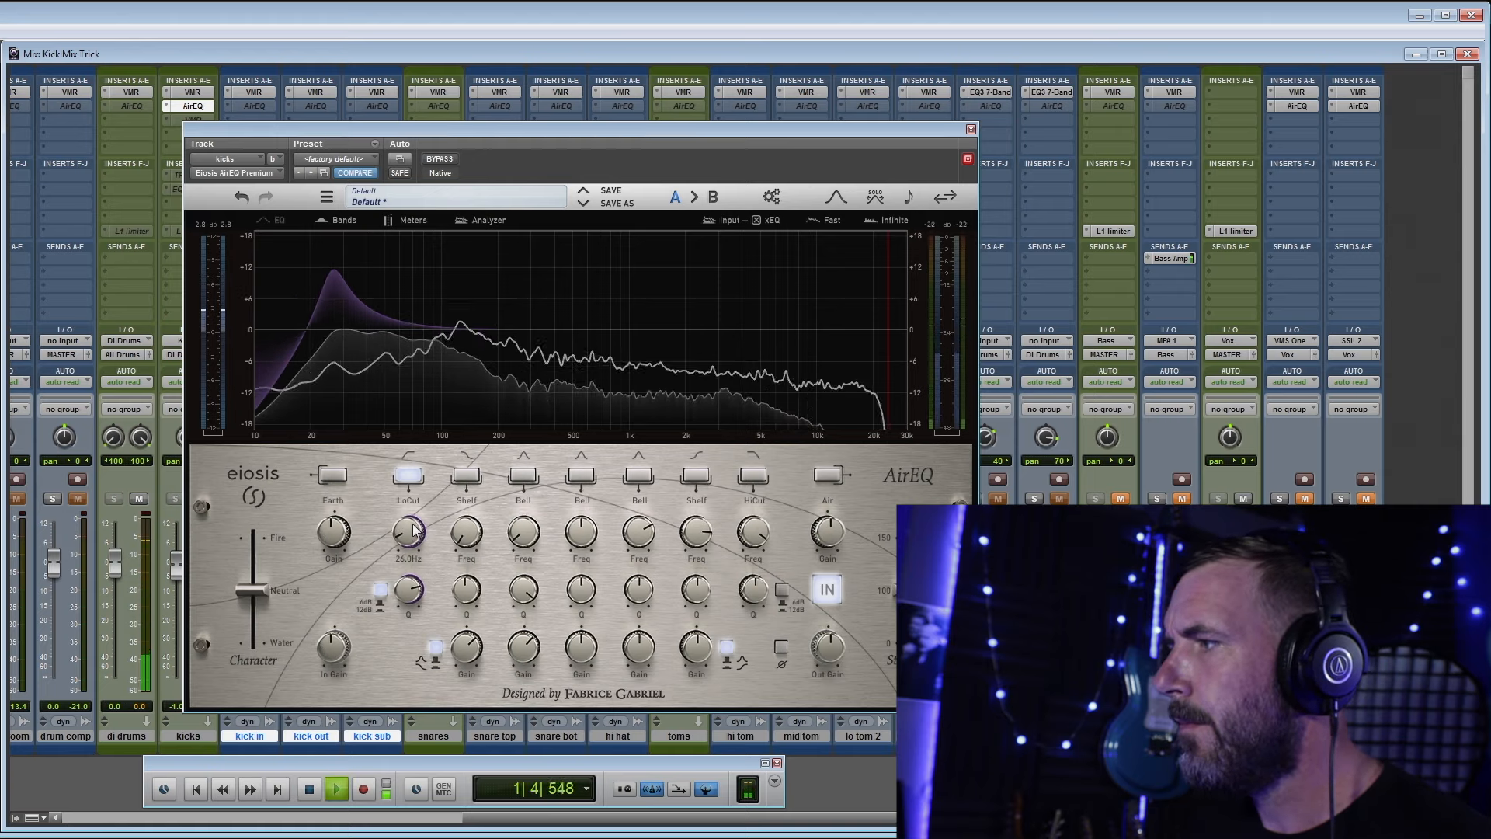
pyautogui.scroll(2, 414, 531)
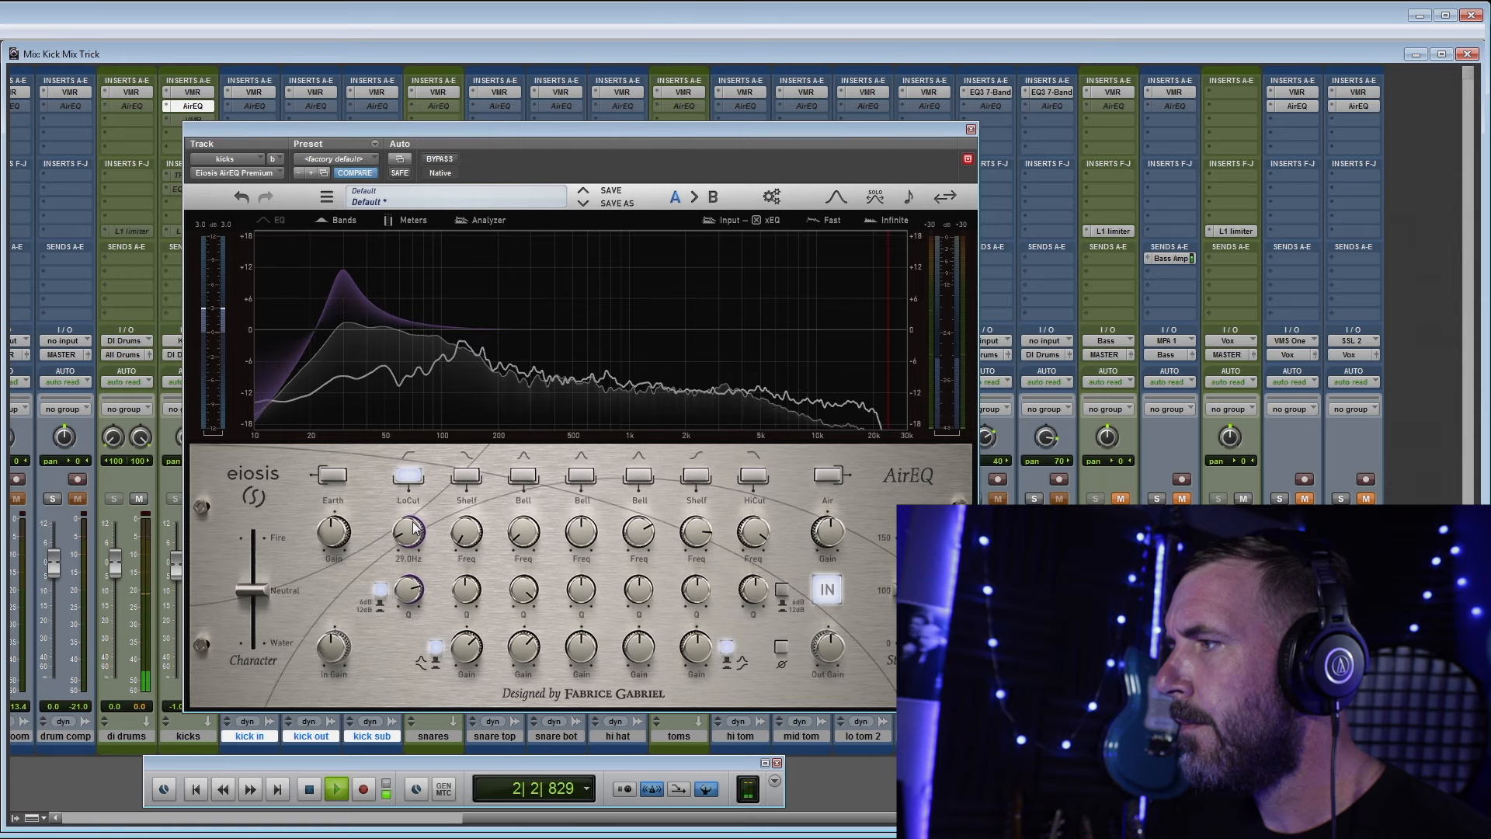
pyautogui.scroll(4, 414, 530)
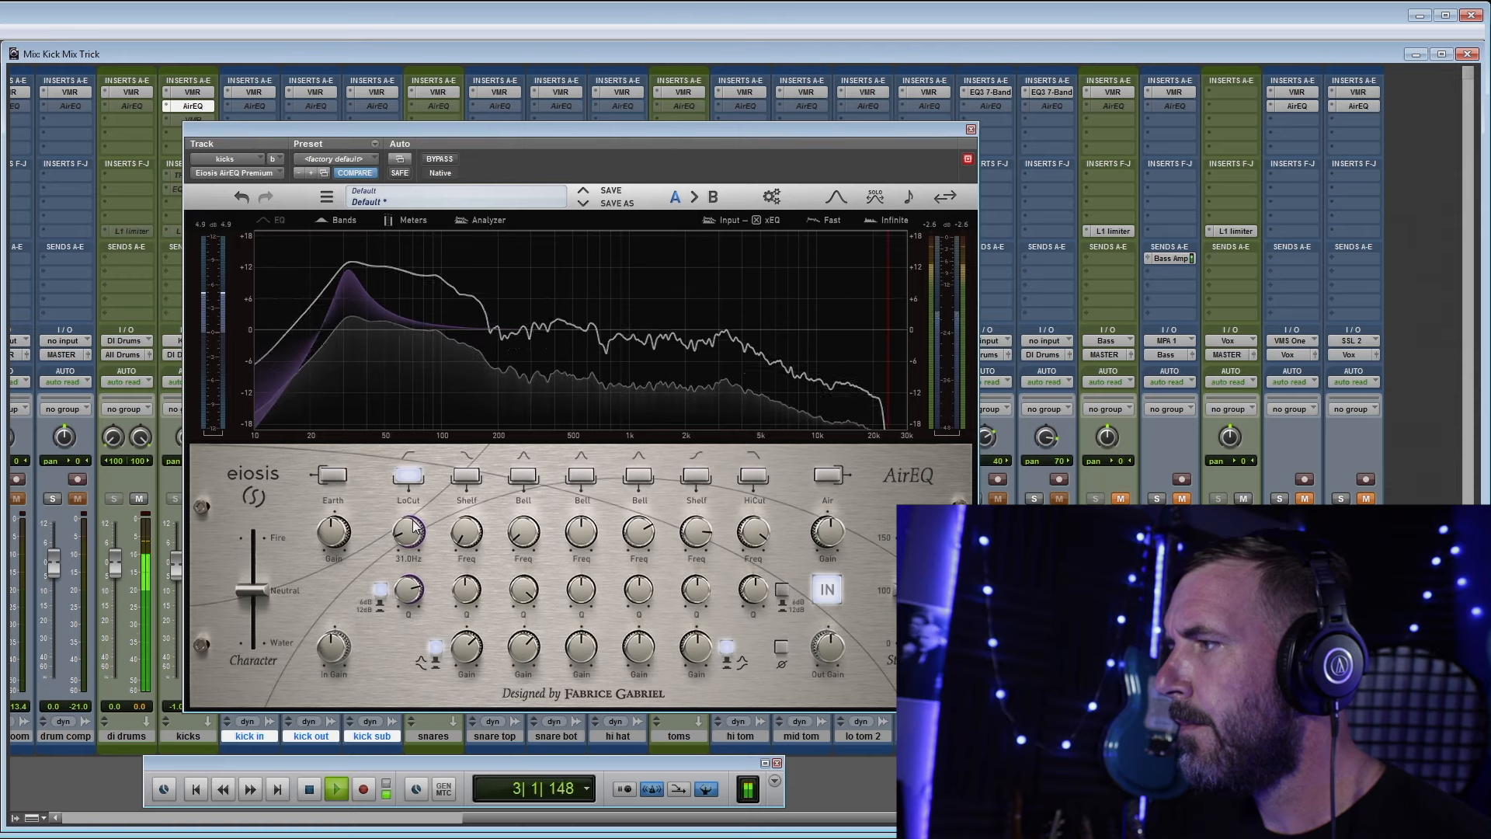
pyautogui.scroll(3, 414, 530)
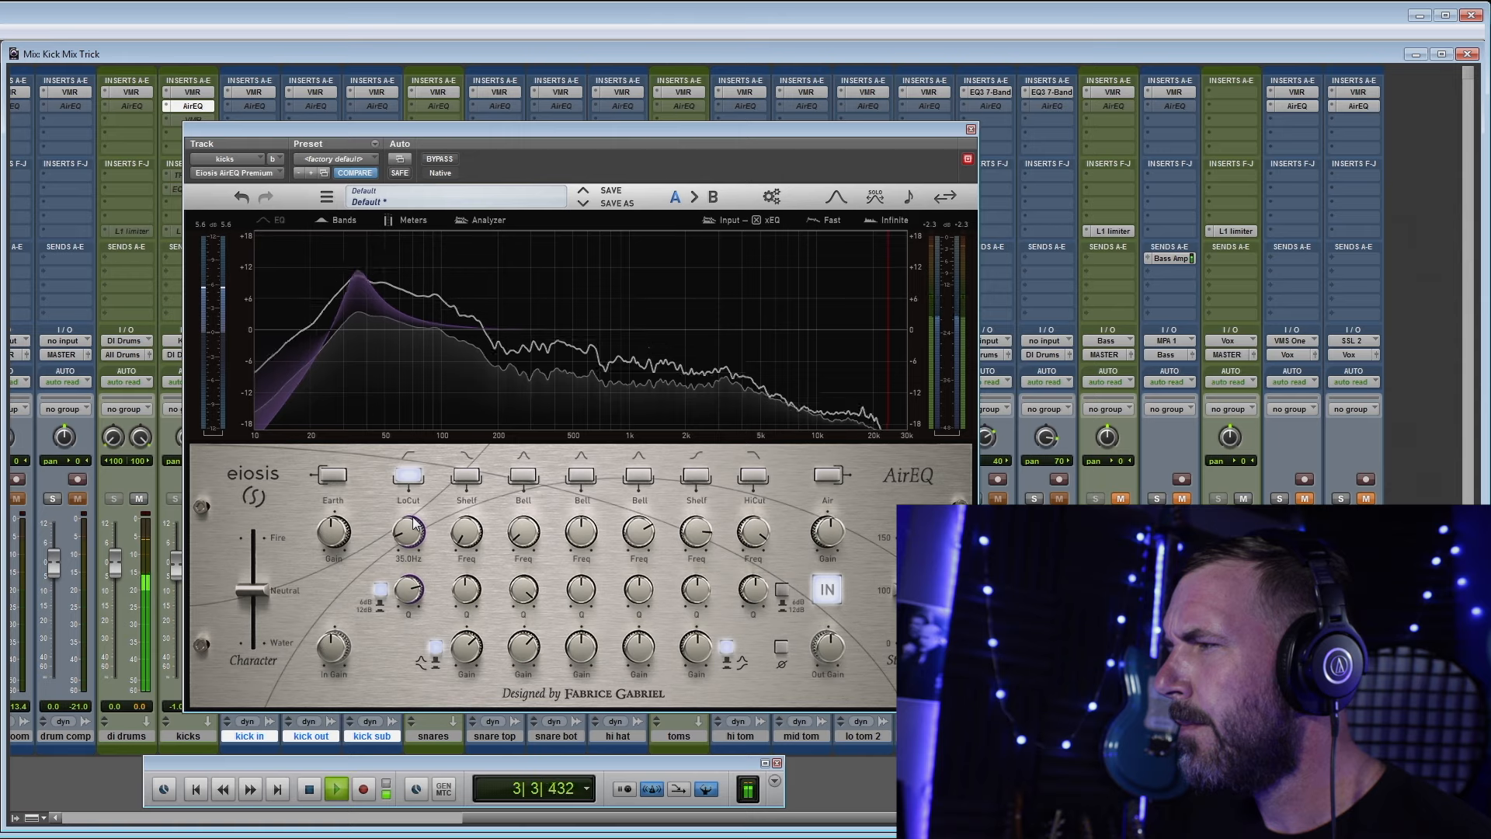
pyautogui.scroll(1, 414, 530)
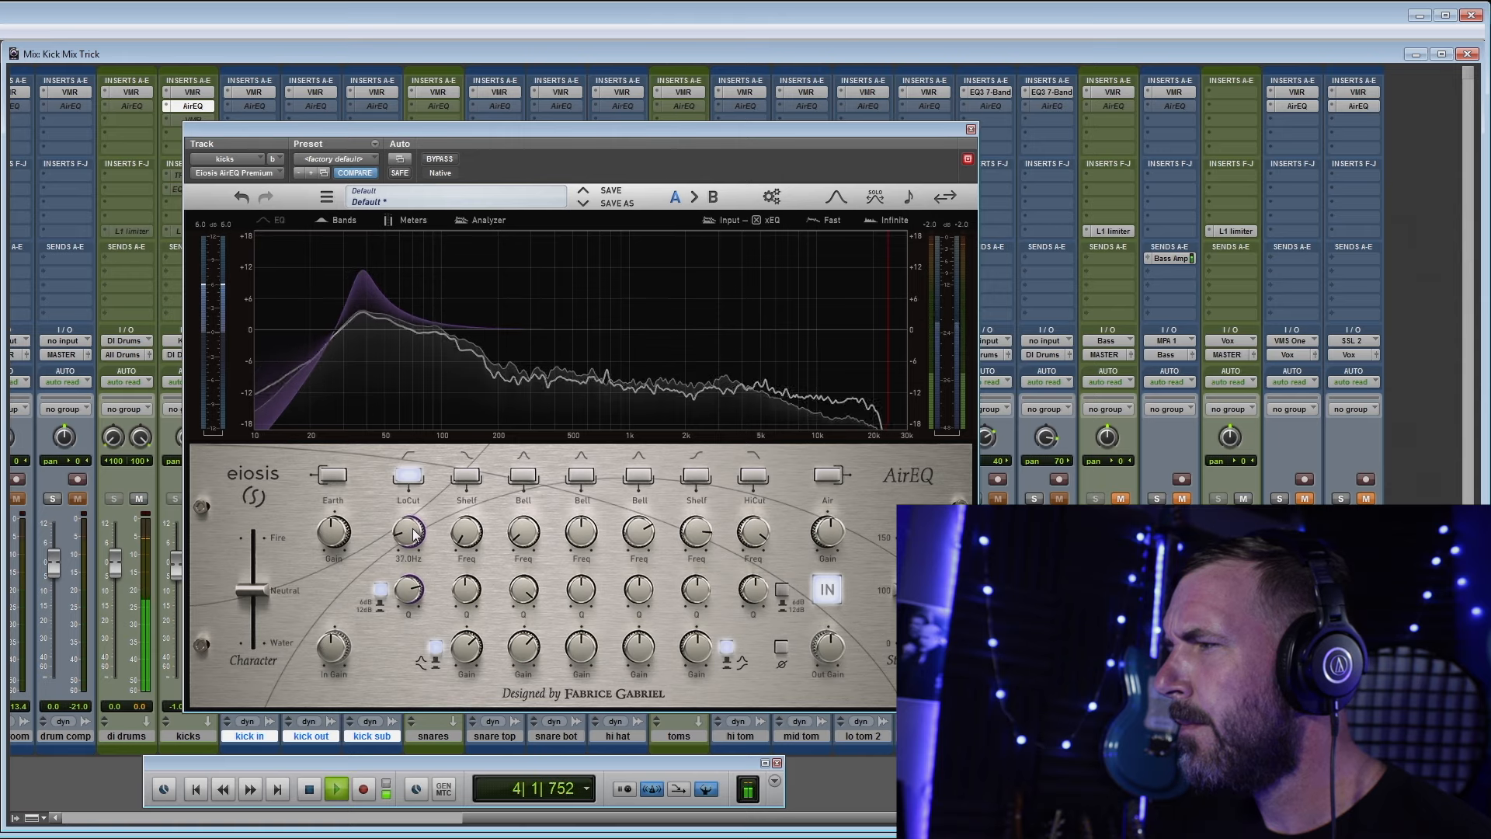
pyautogui.scroll(3, 414, 533)
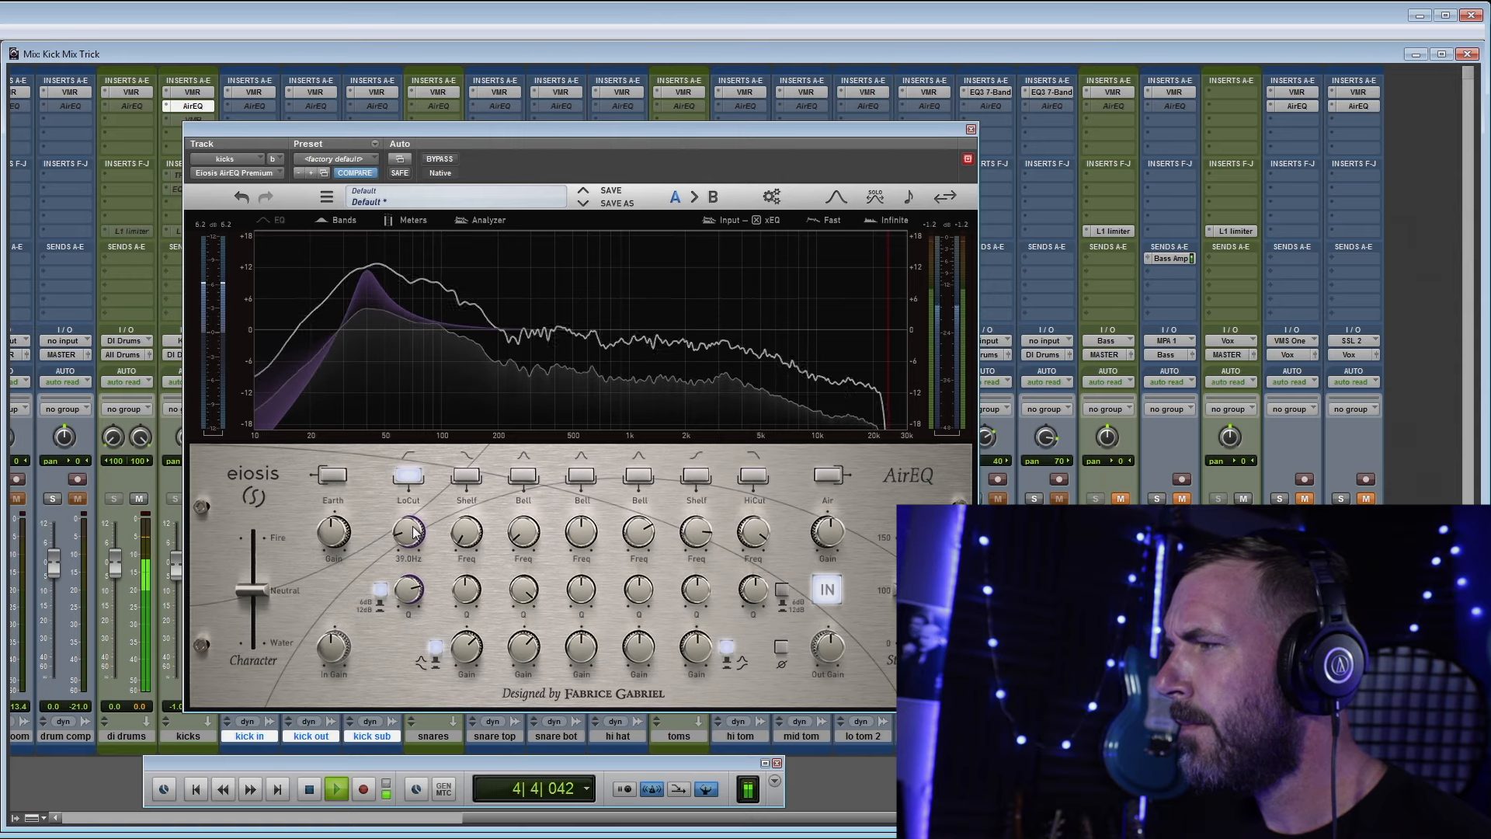
pyautogui.scroll(3, 414, 531)
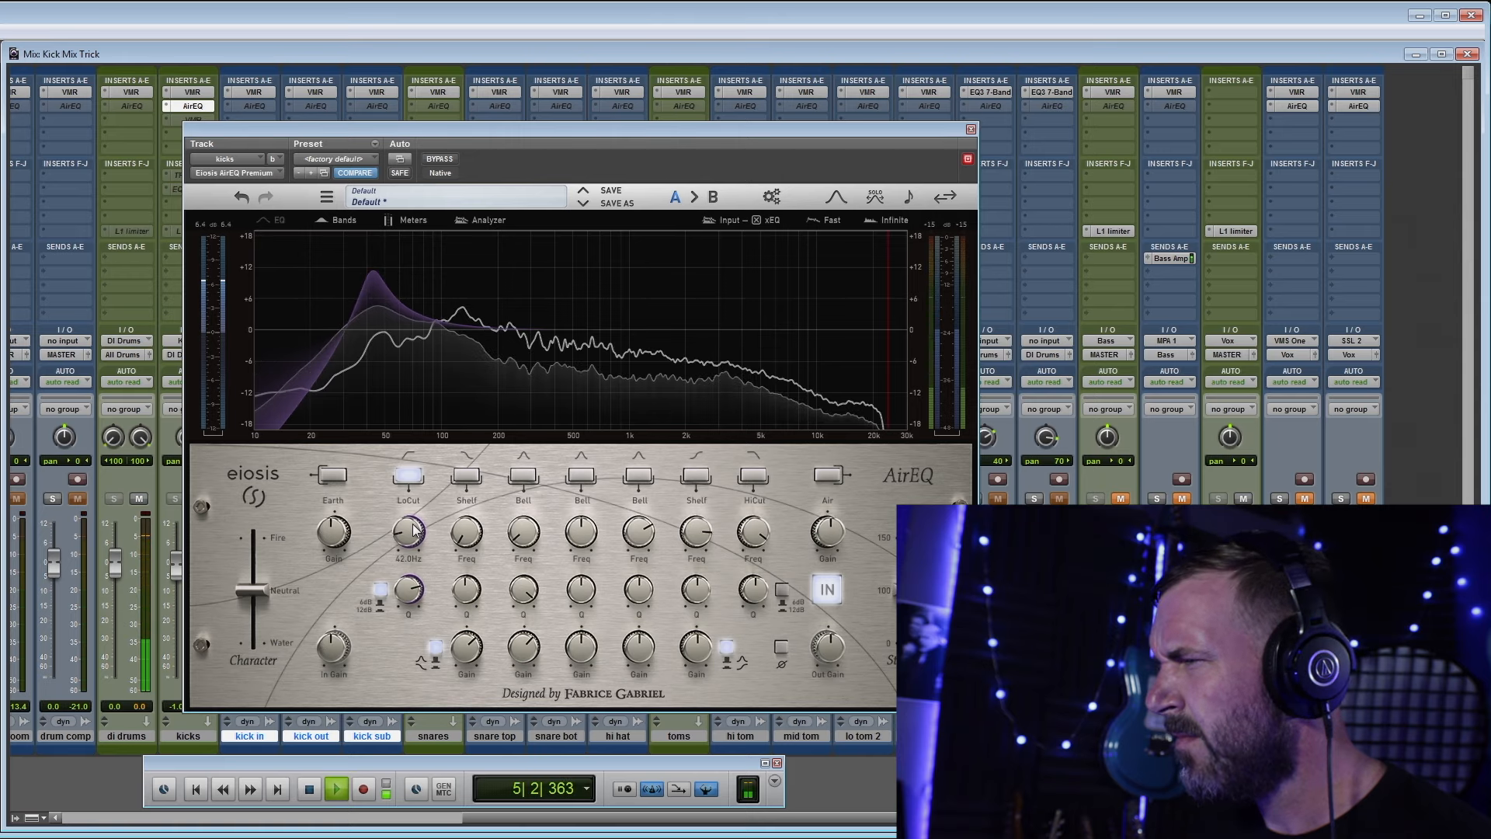
pyautogui.scroll(3, 414, 531)
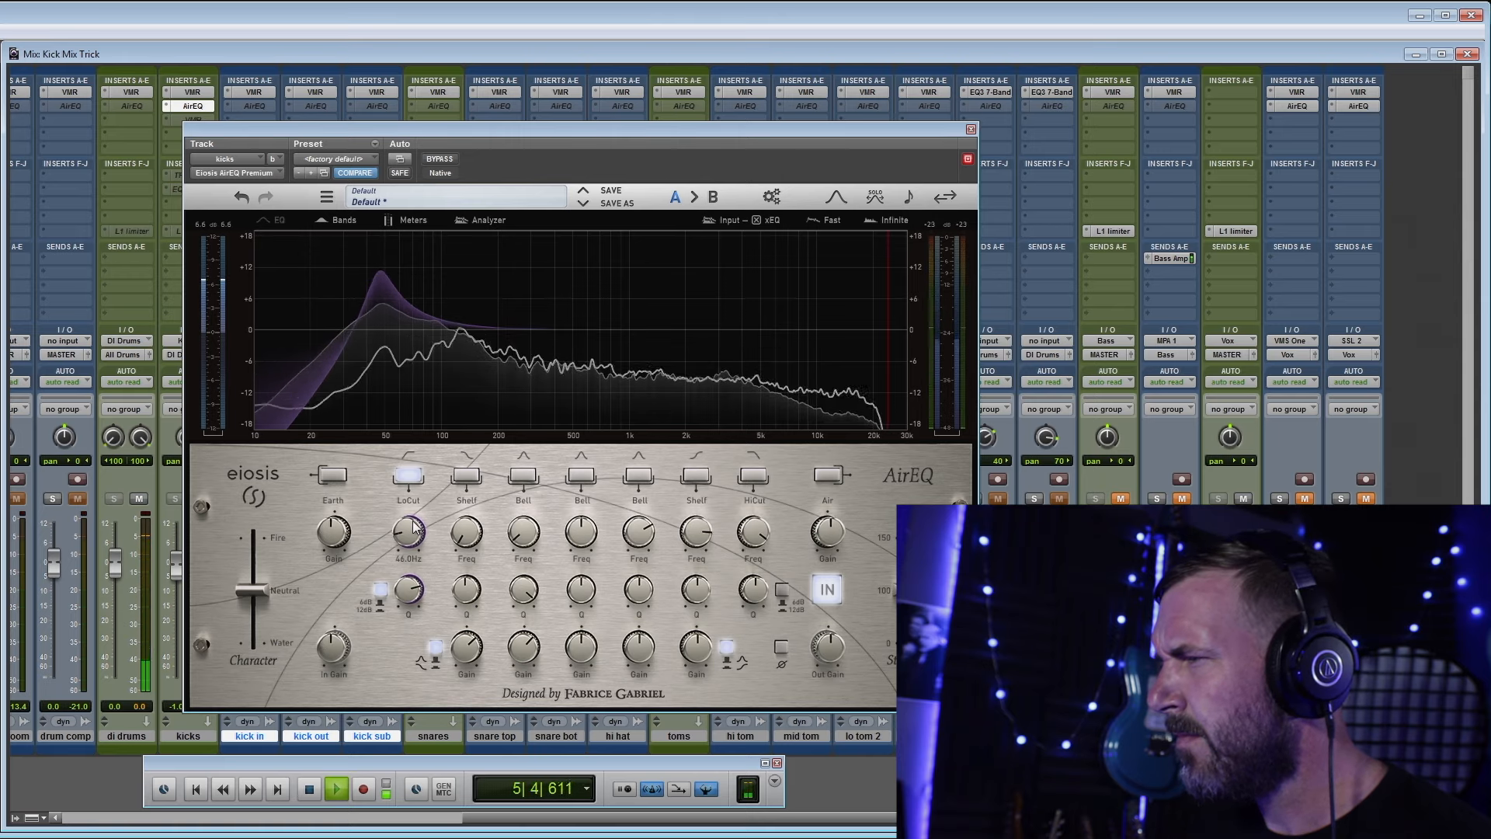
pyautogui.scroll(1, 414, 532)
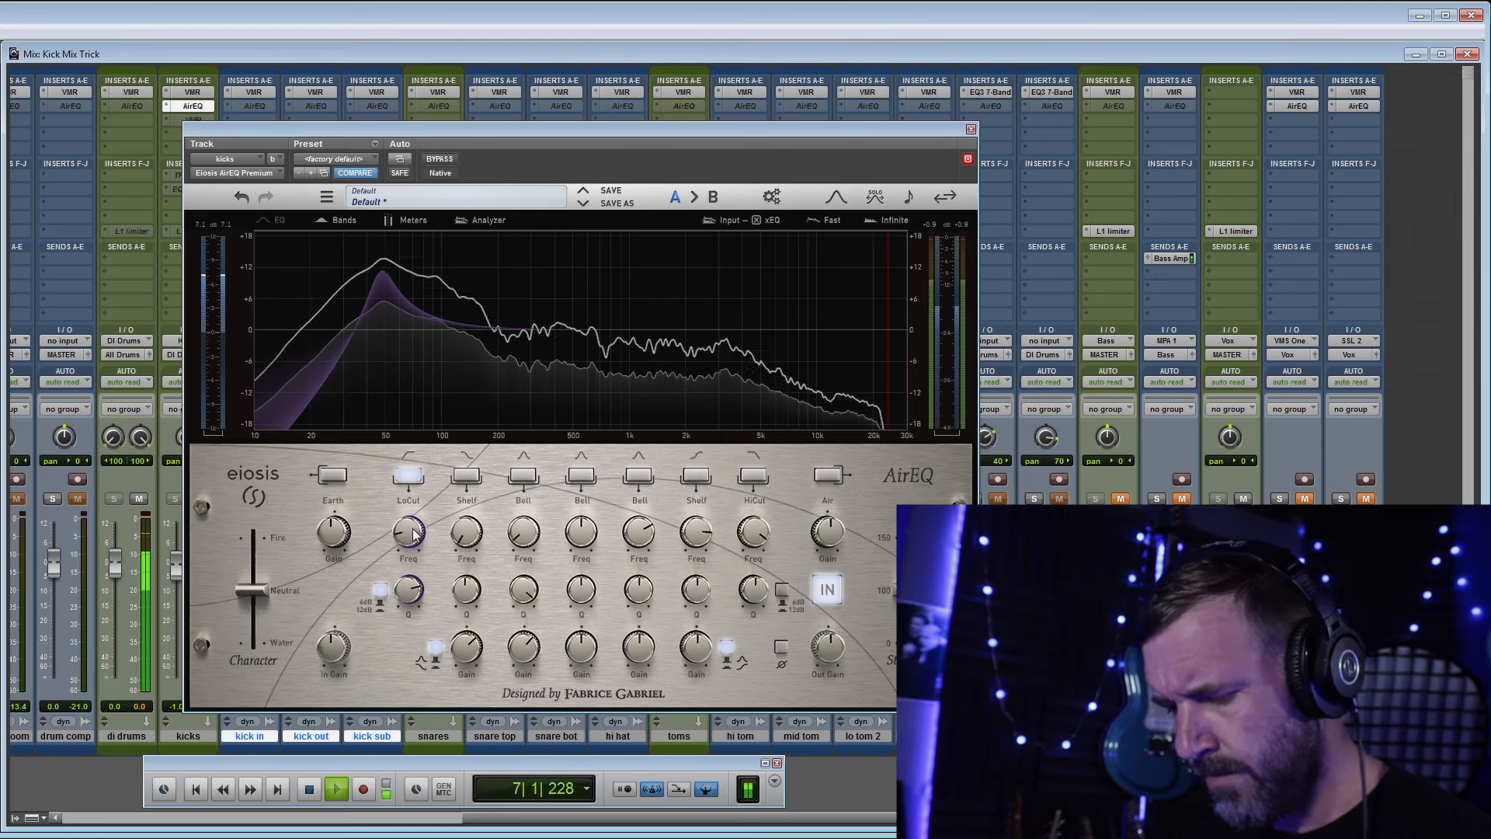
pyautogui.press('space')
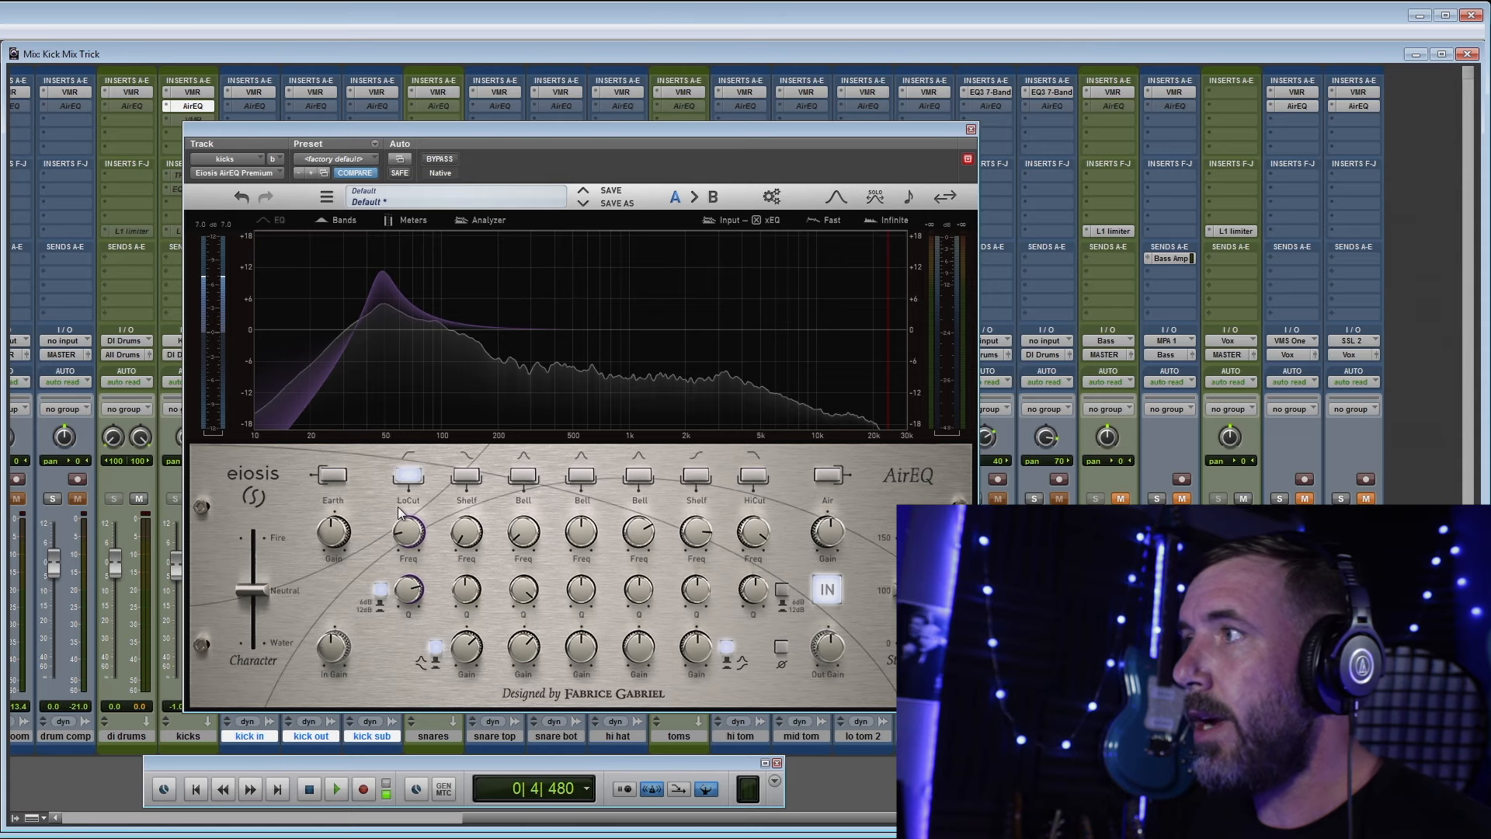
# Step: Compare the kicks with the AirEQ bypassed and active during playback, leaving the effect active
pyautogui.click(443, 159)
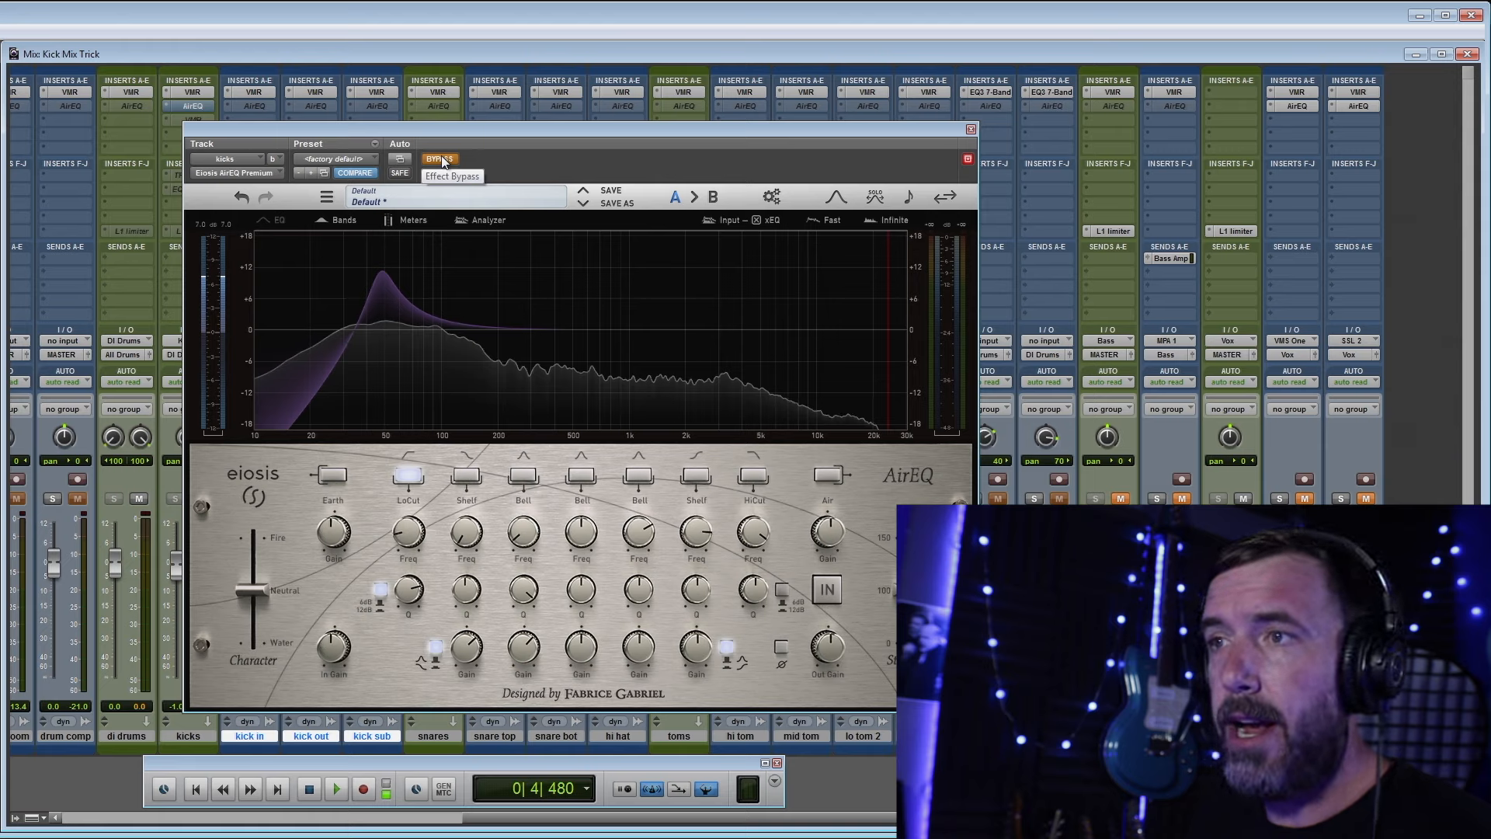
pyautogui.press('space')
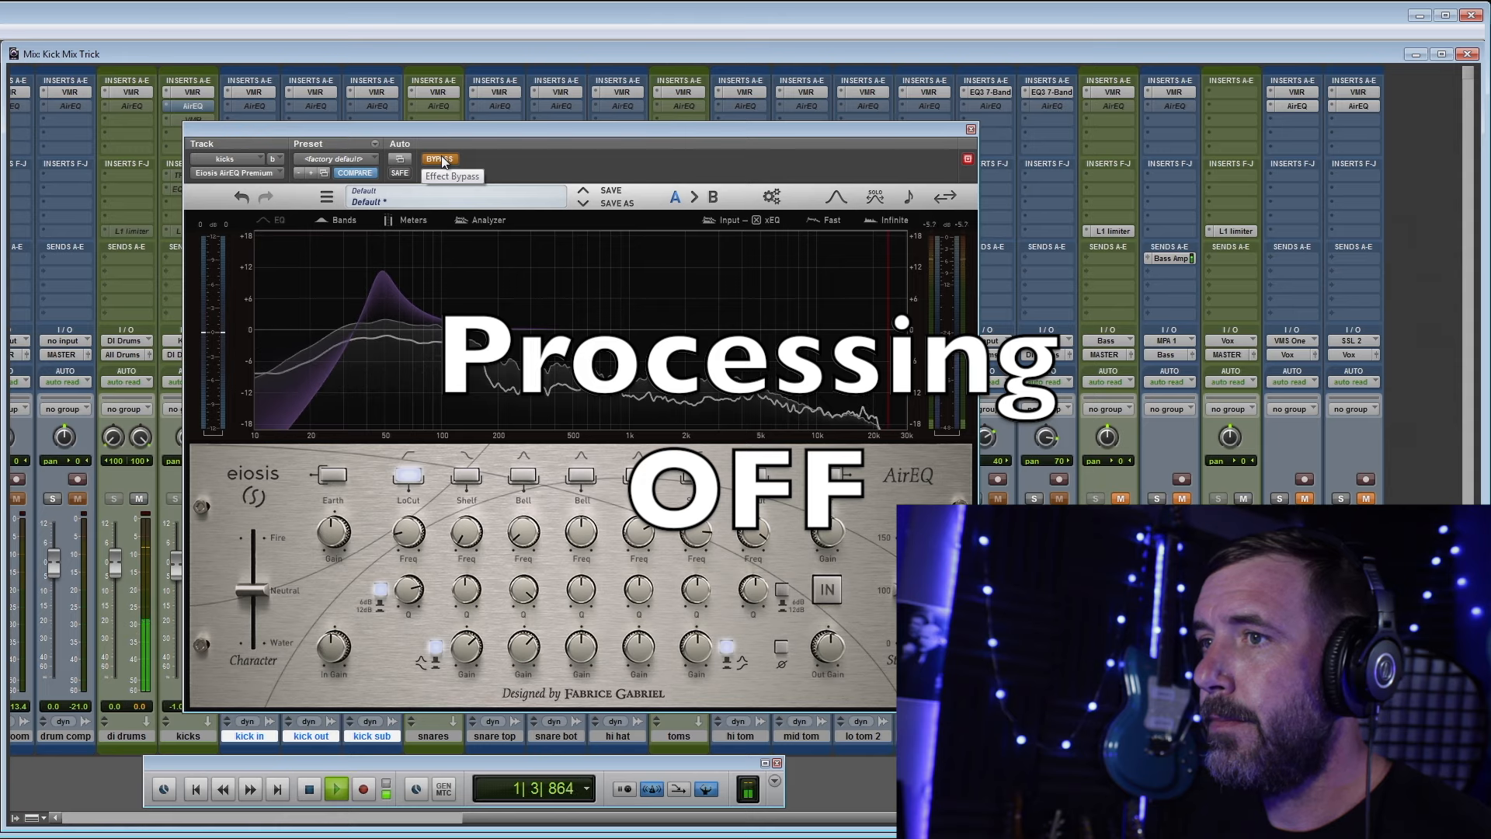
pyautogui.click(439, 159)
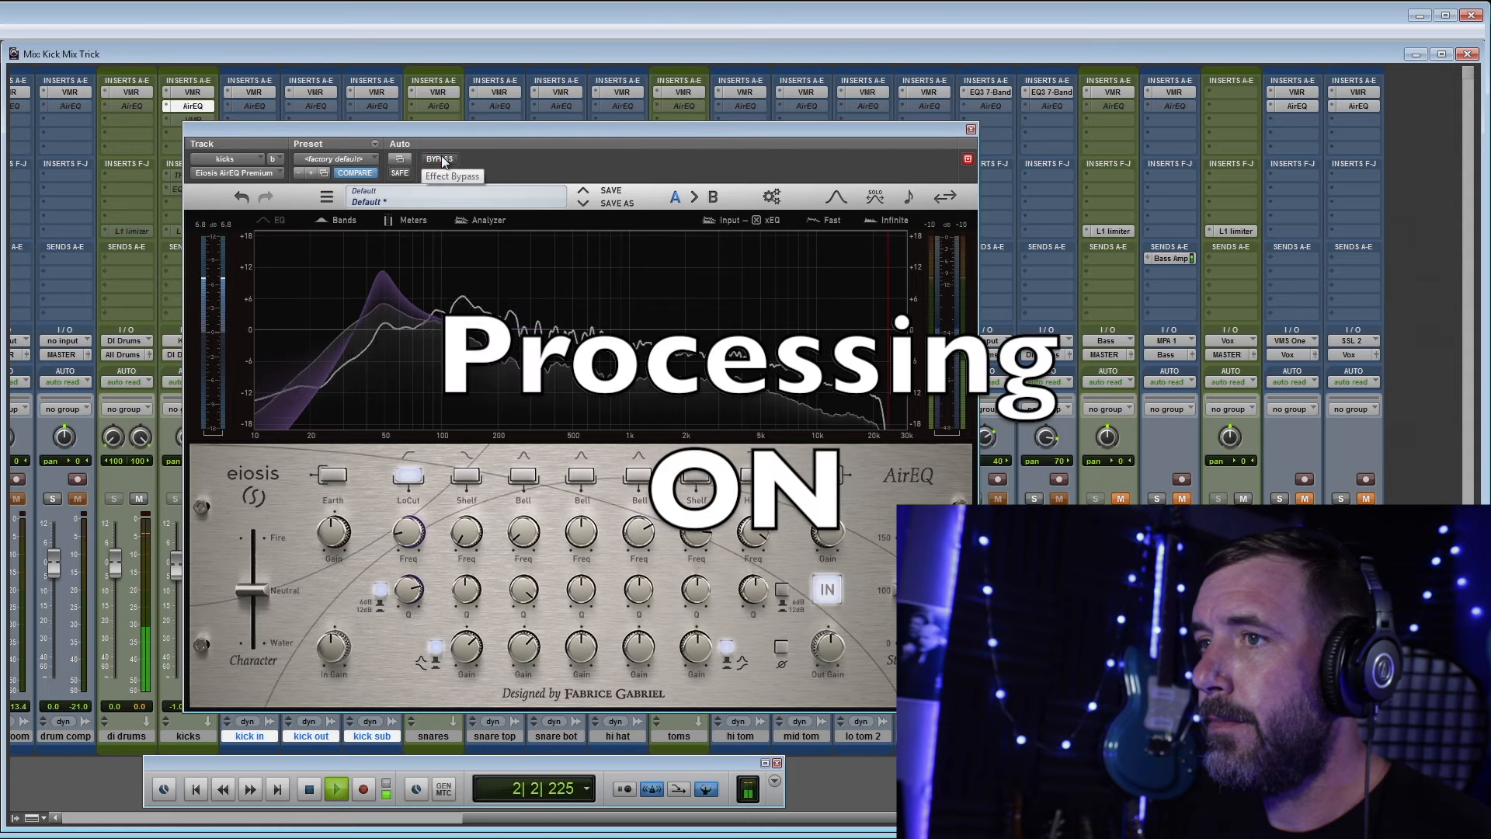
pyautogui.click(440, 159)
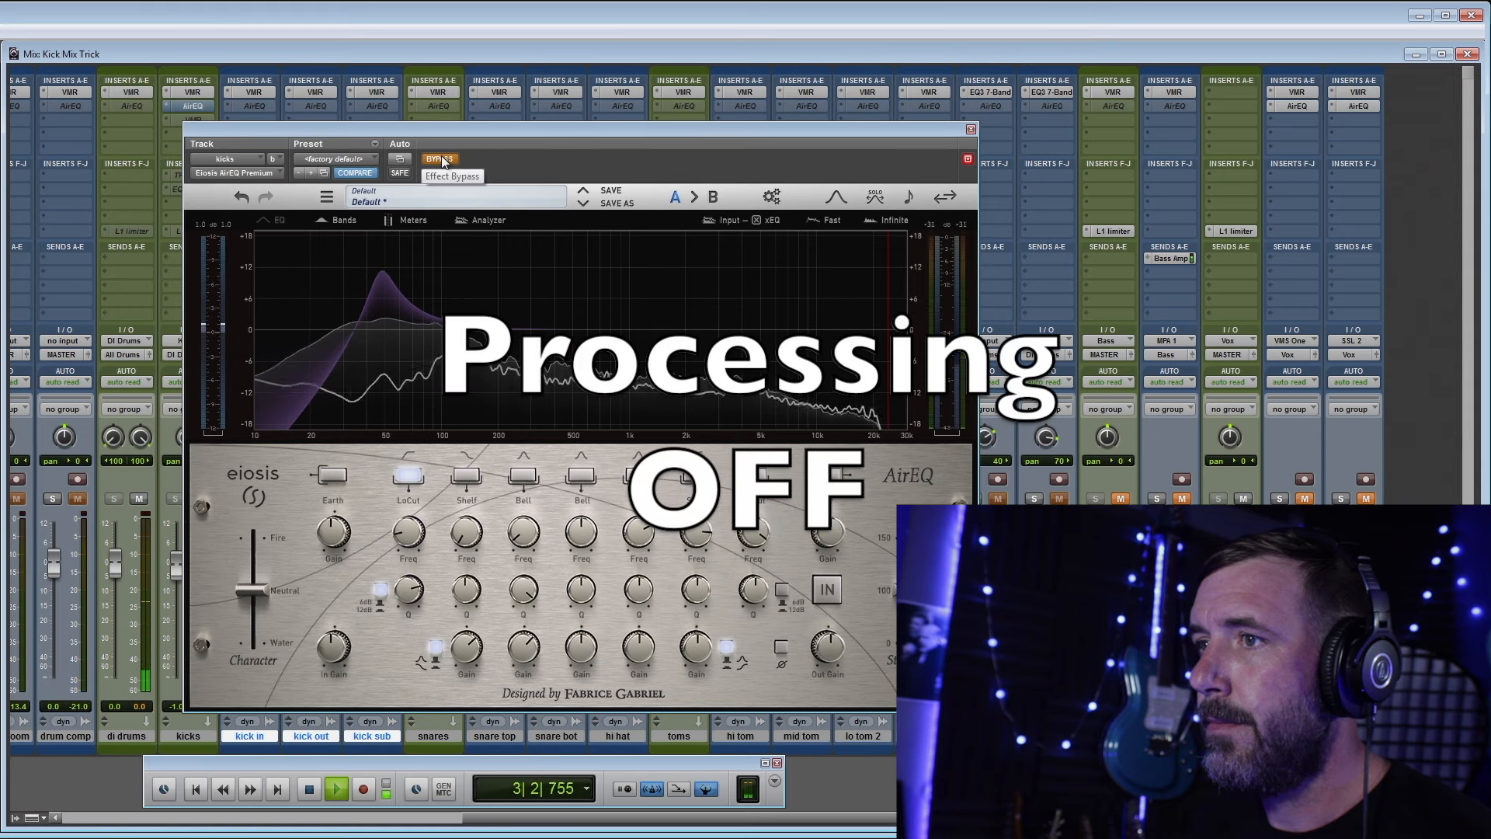
pyautogui.click(440, 159)
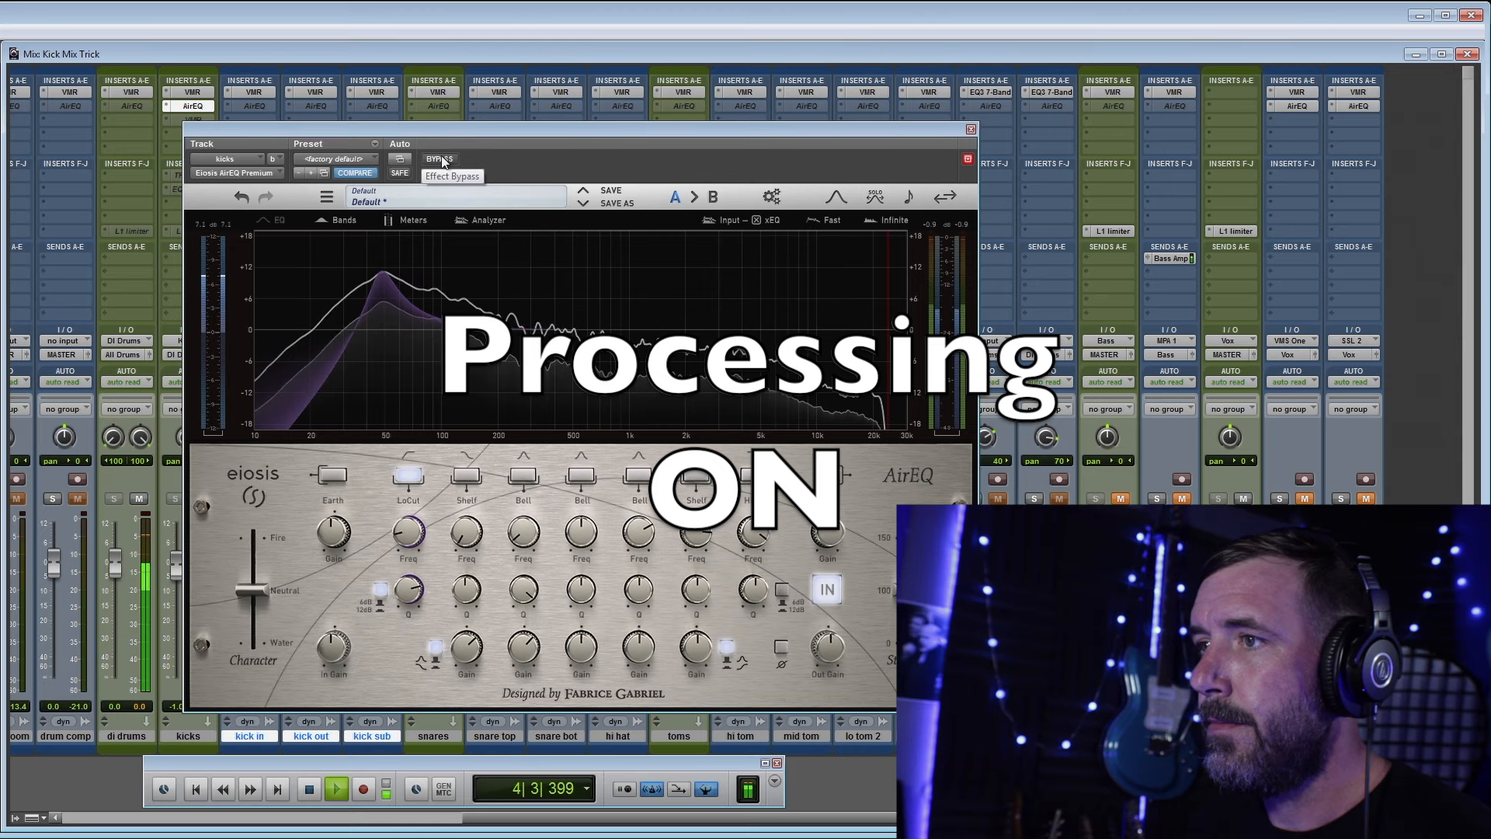
pyautogui.press('space')
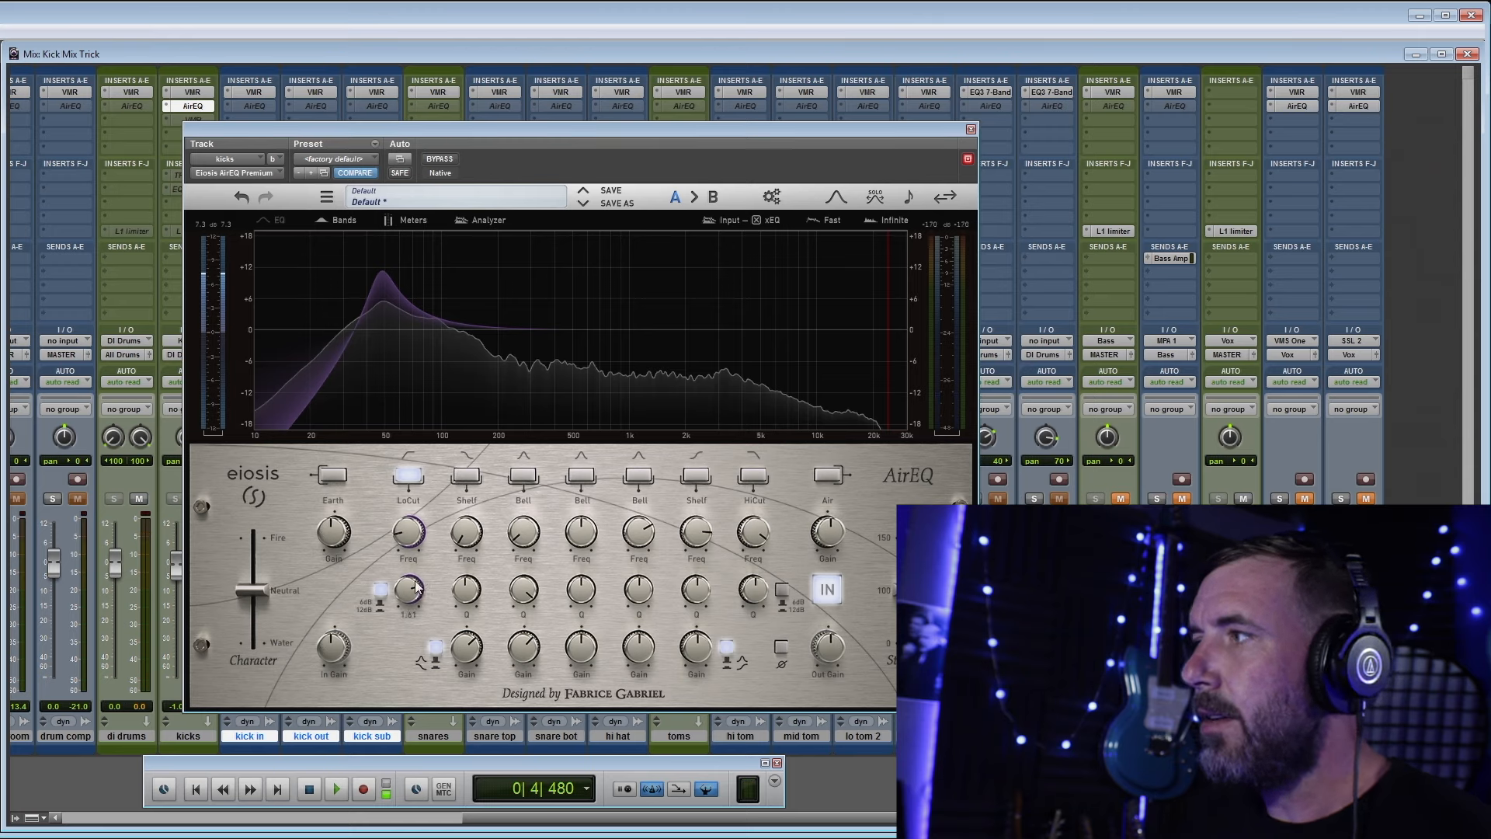
# Step: Lower the LoCut Q to a gentle resonance and compare the kicks with the AirEQ bypassed and active during playback
pyautogui.moveTo(412, 583); pyautogui.dragTo(408, 616)
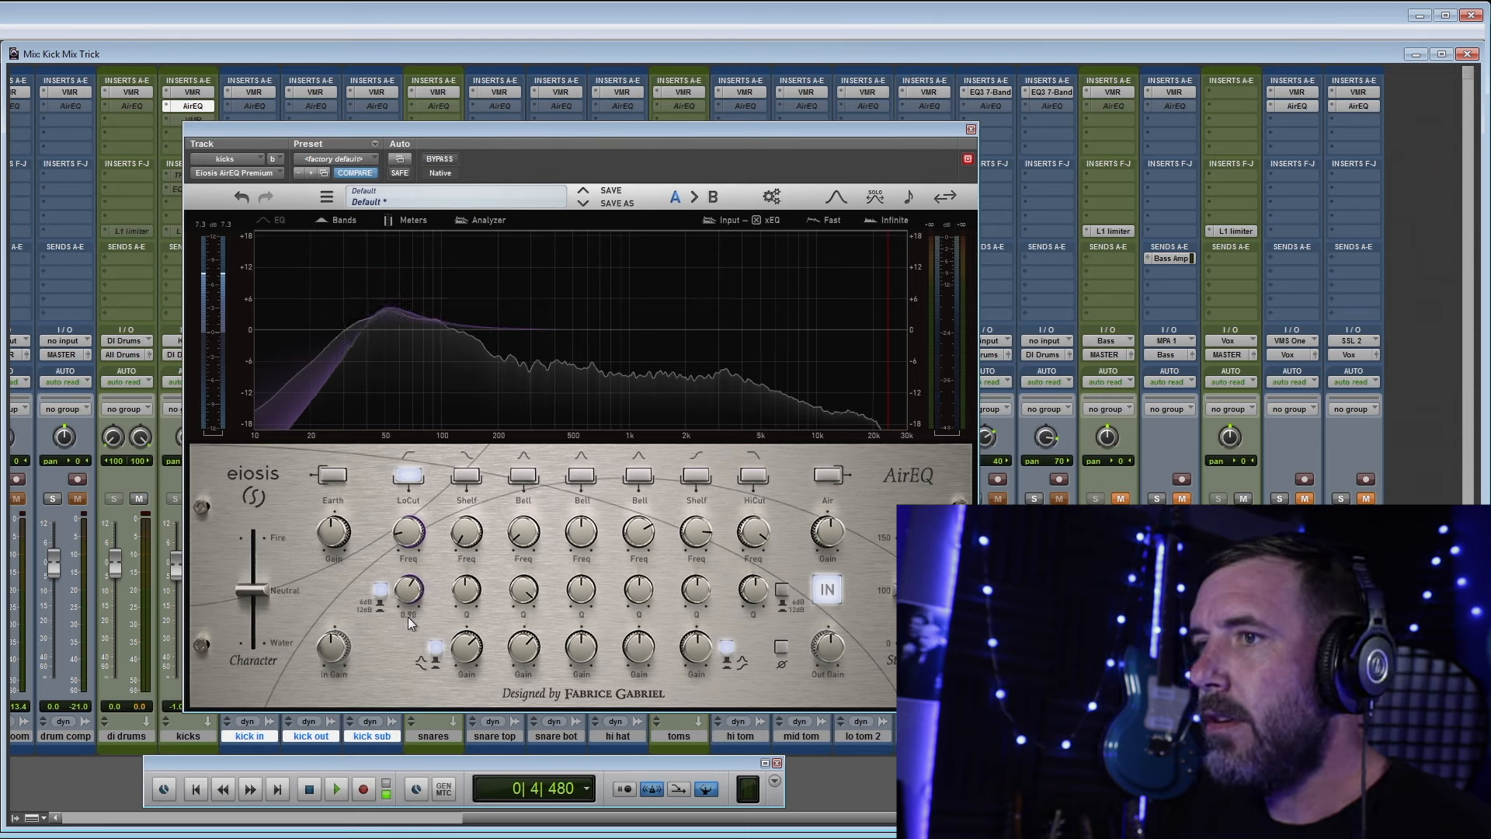
pyautogui.click(440, 160)
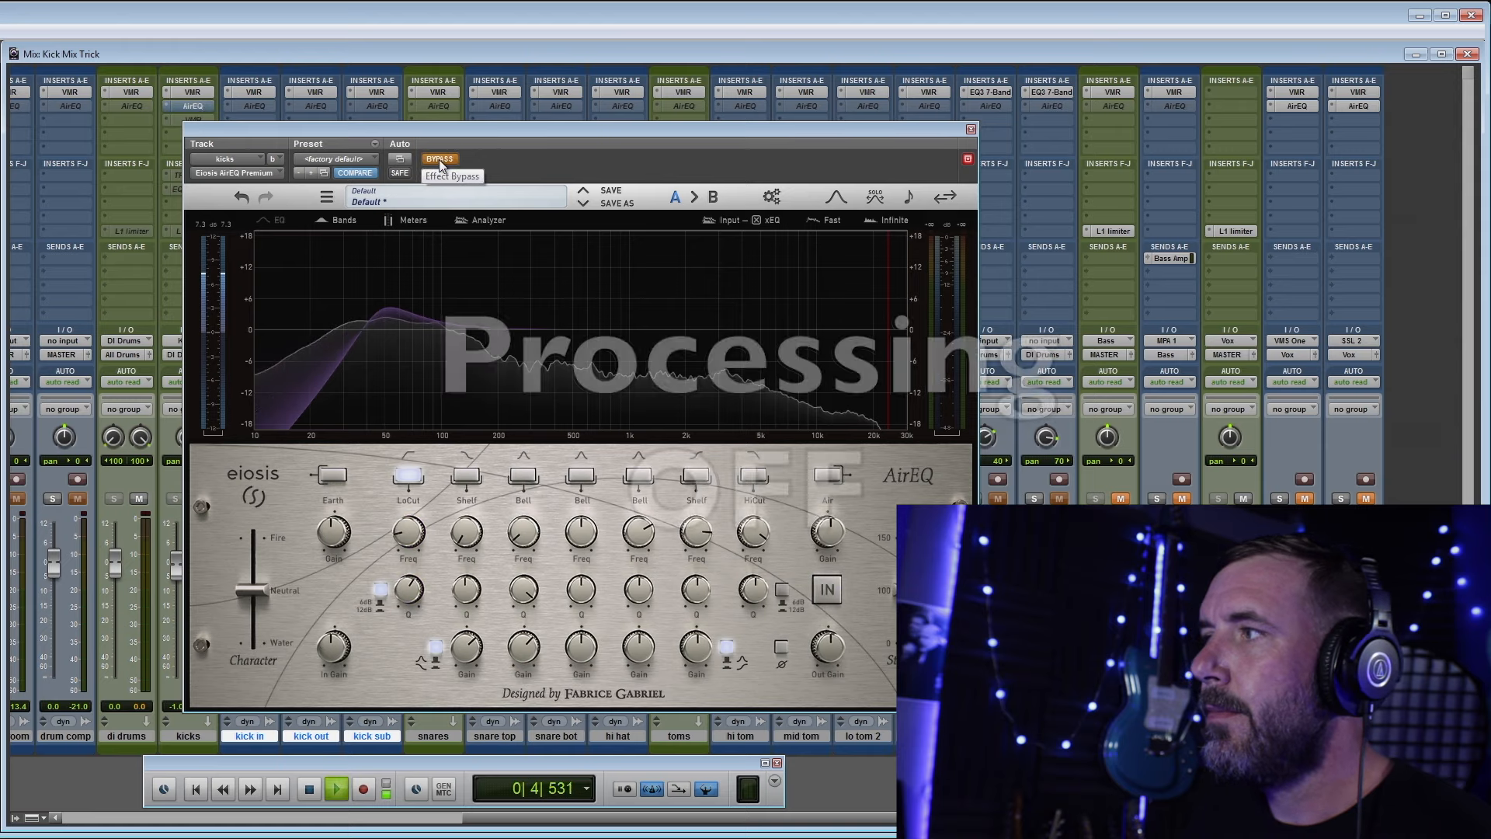
pyautogui.press('space')
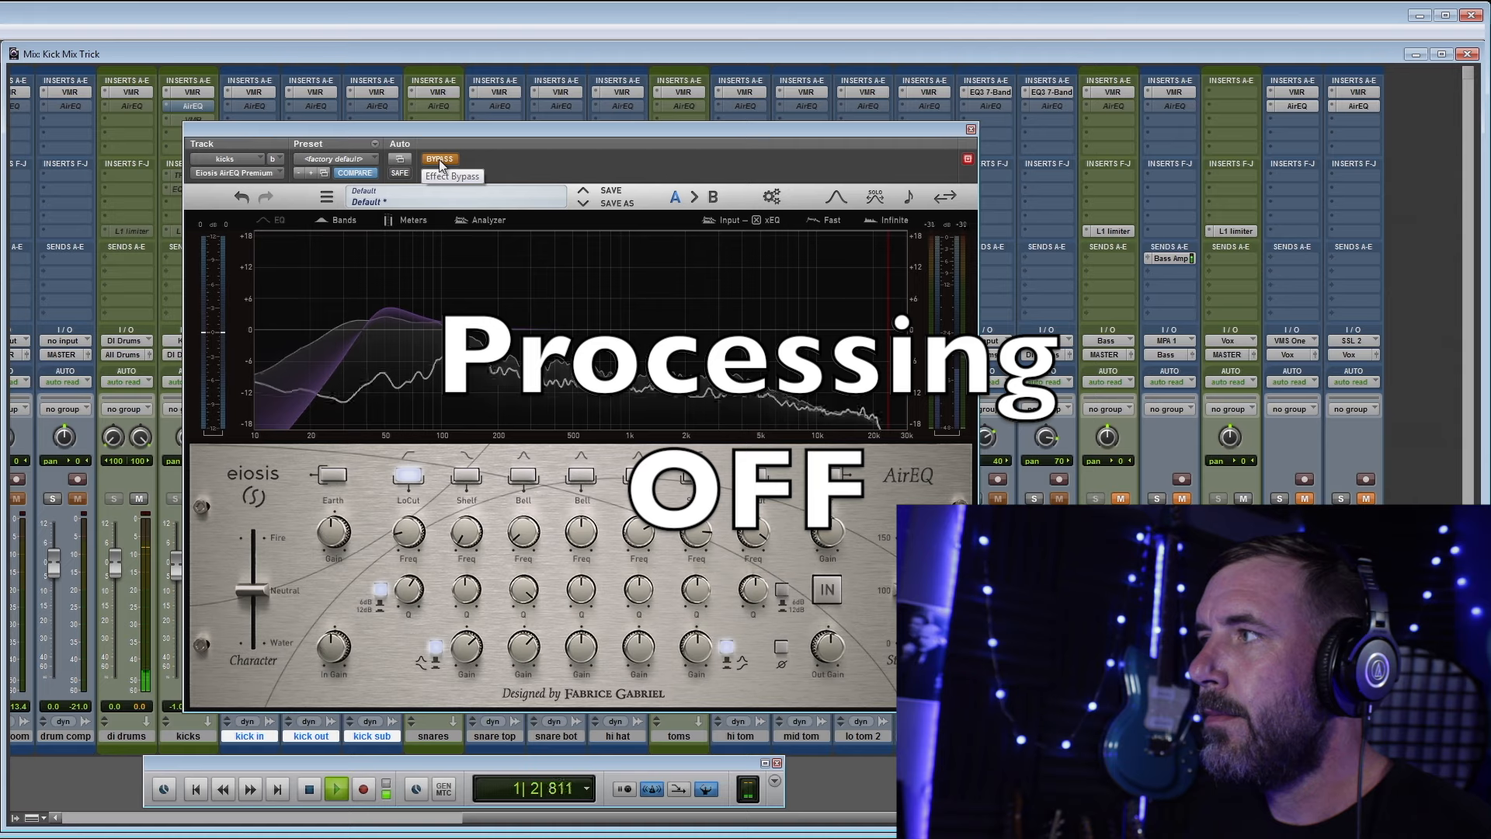
pyautogui.click(440, 159)
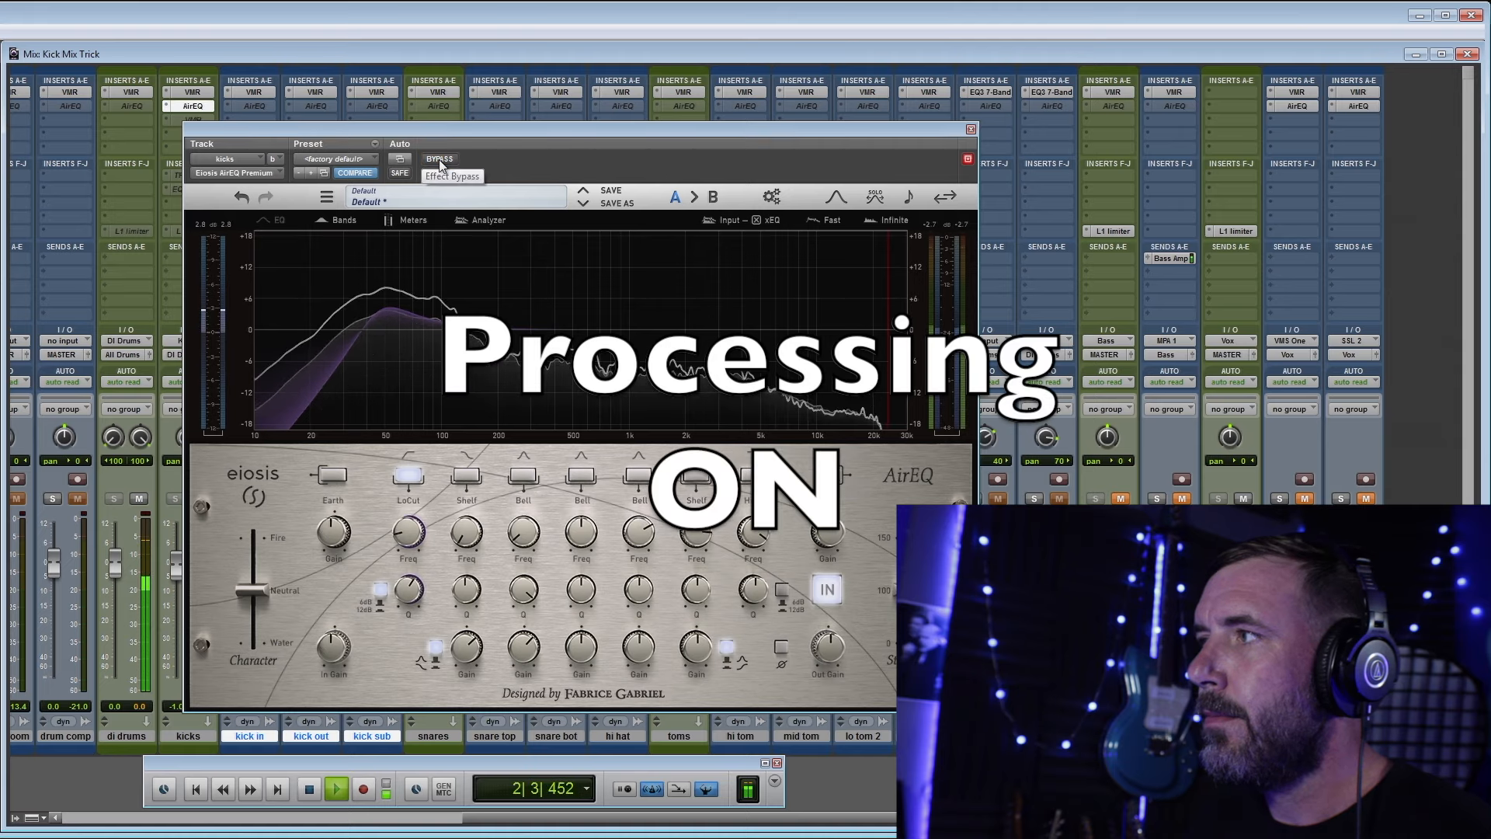
pyautogui.press('space')
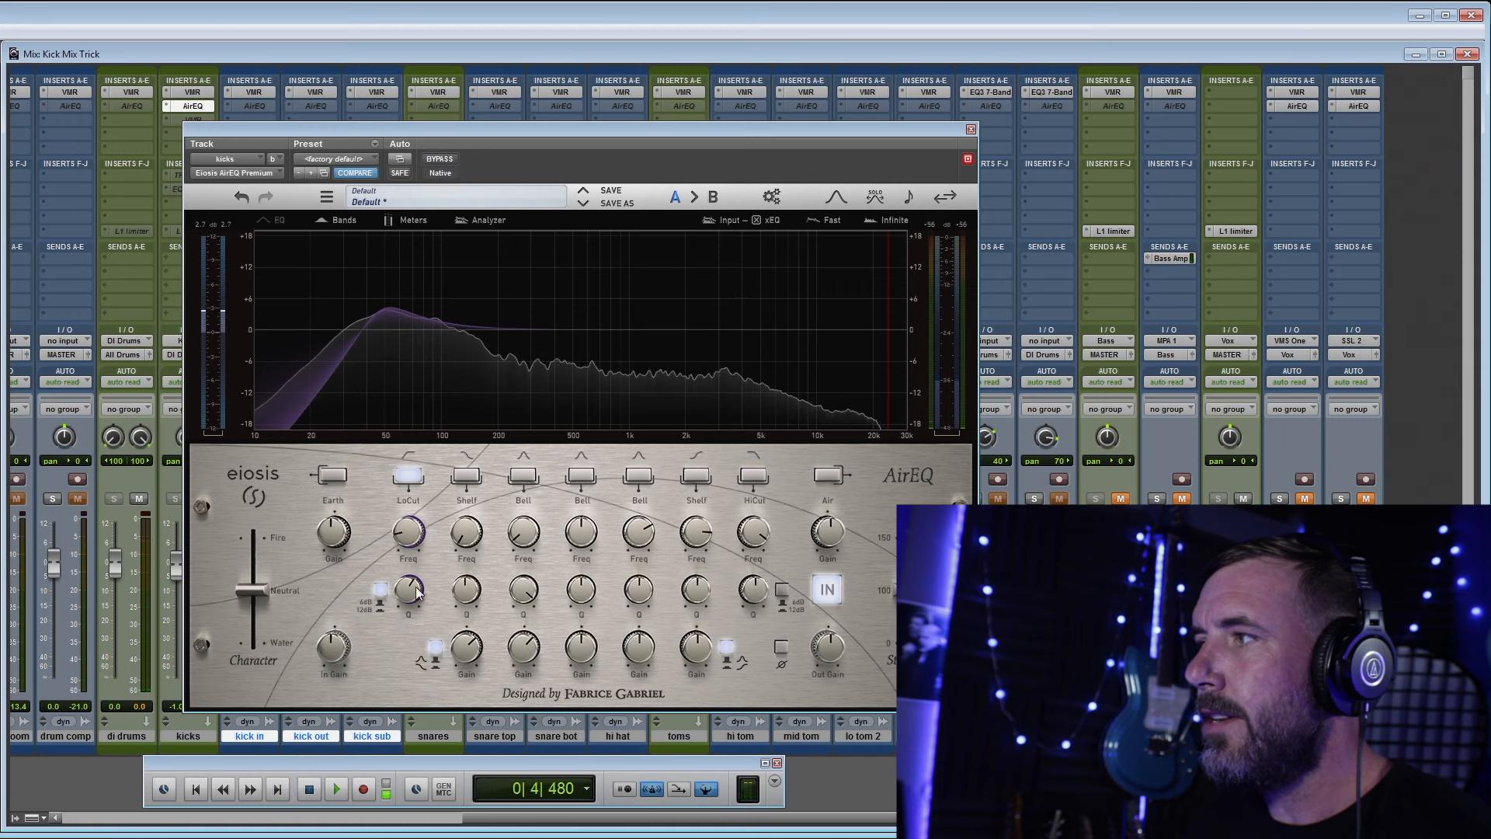
# Step: Raise the LoCut Q to about 1.73 and compare the bypassed and processed kicks during playback, leaving the AirEQ active
pyautogui.moveTo(414, 594); pyautogui.dragTo(426, 563)
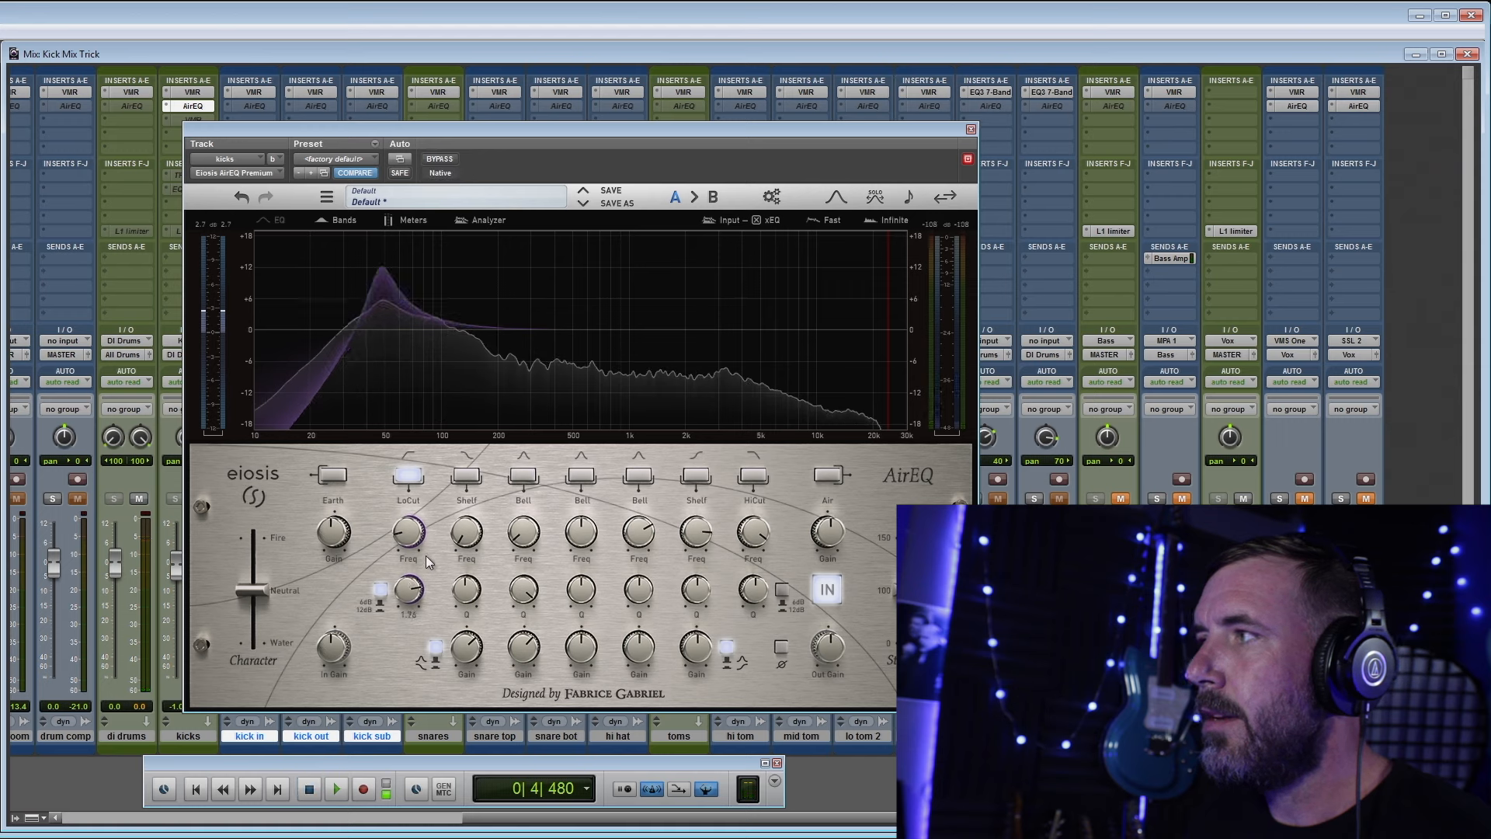
pyautogui.click(440, 160)
pyautogui.press('space')
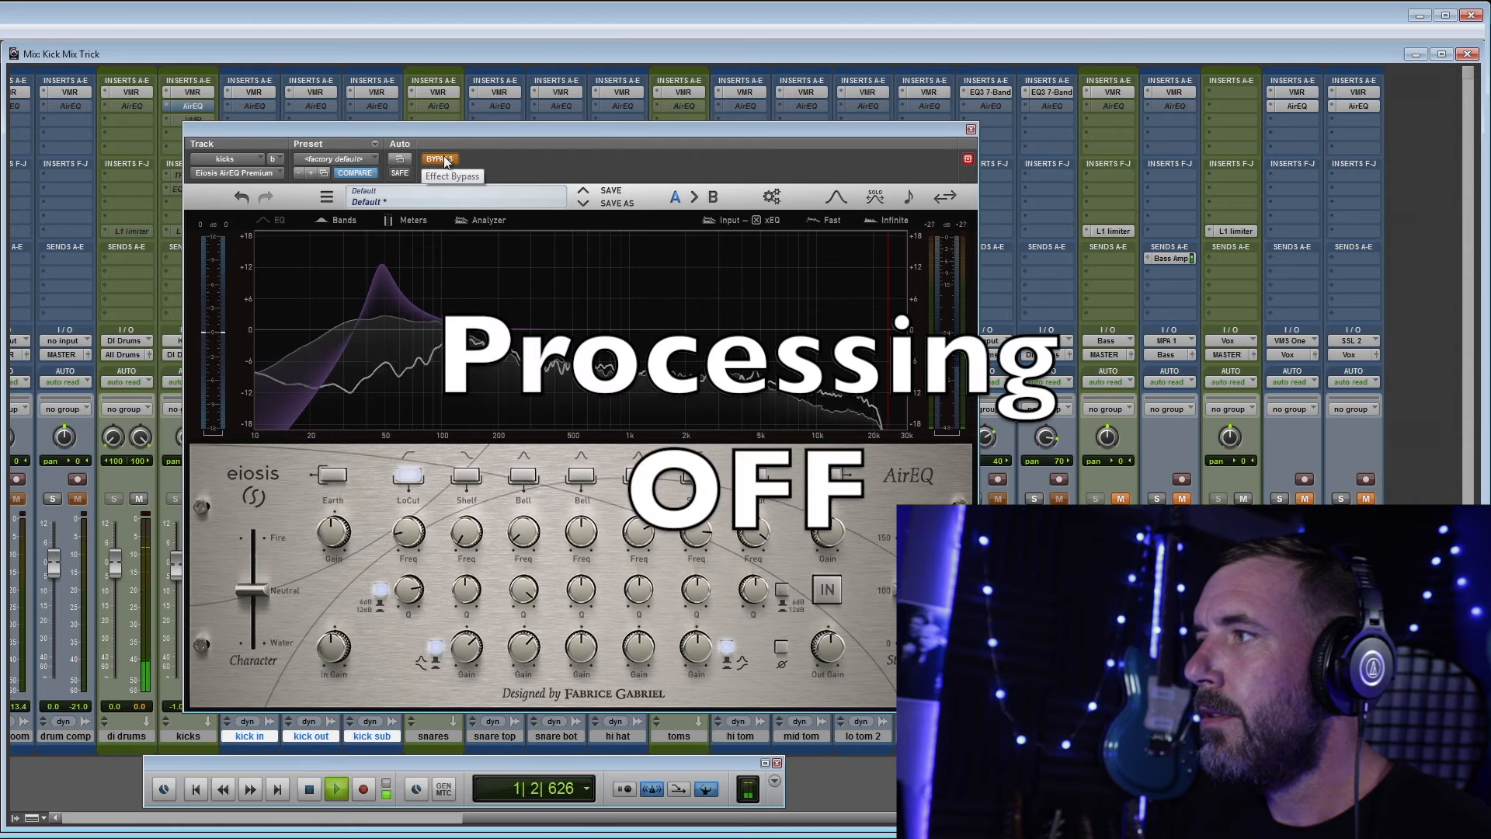
pyautogui.click(439, 159)
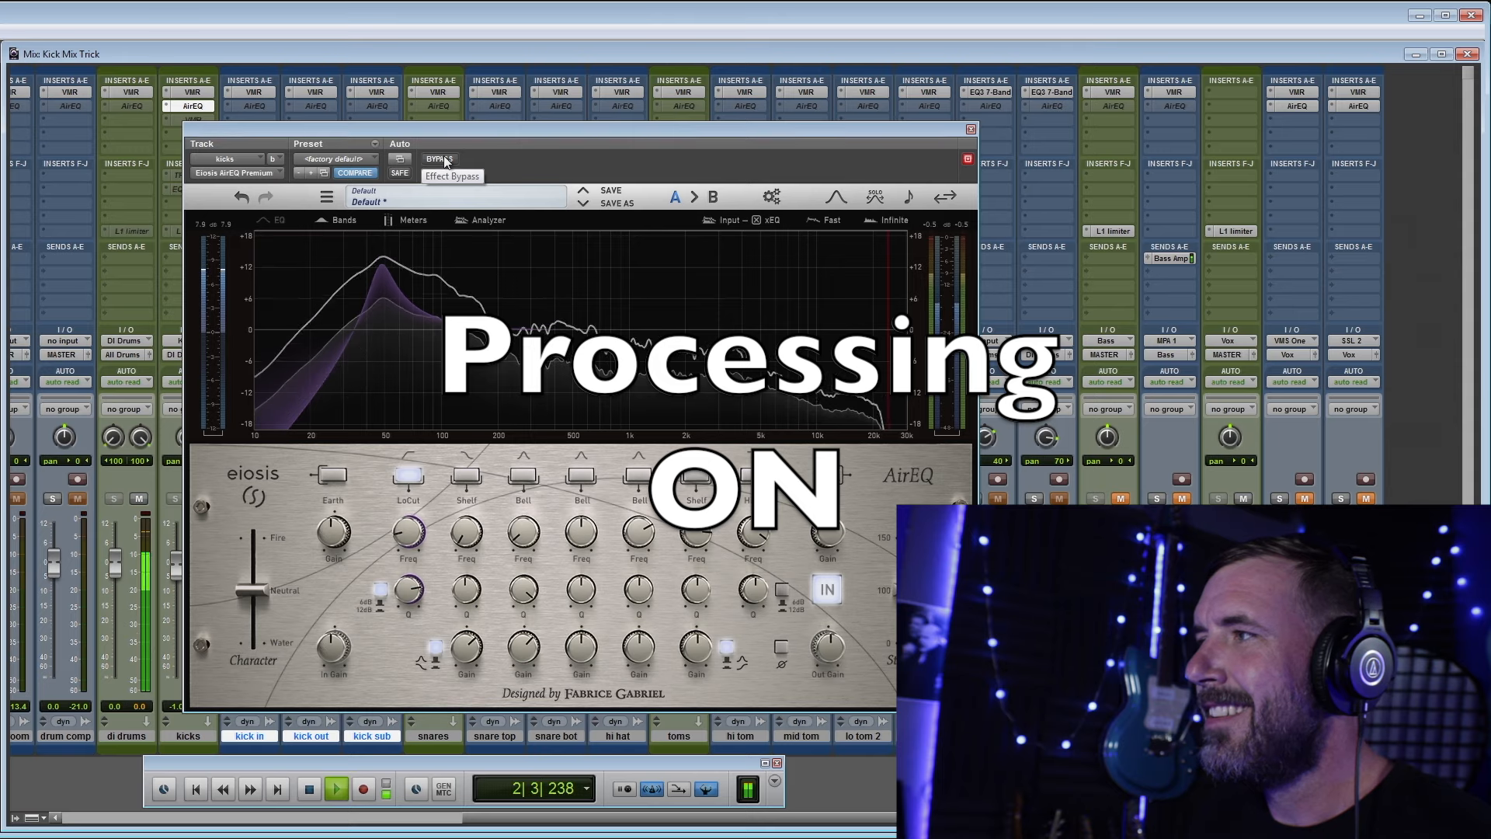
pyautogui.press('space')
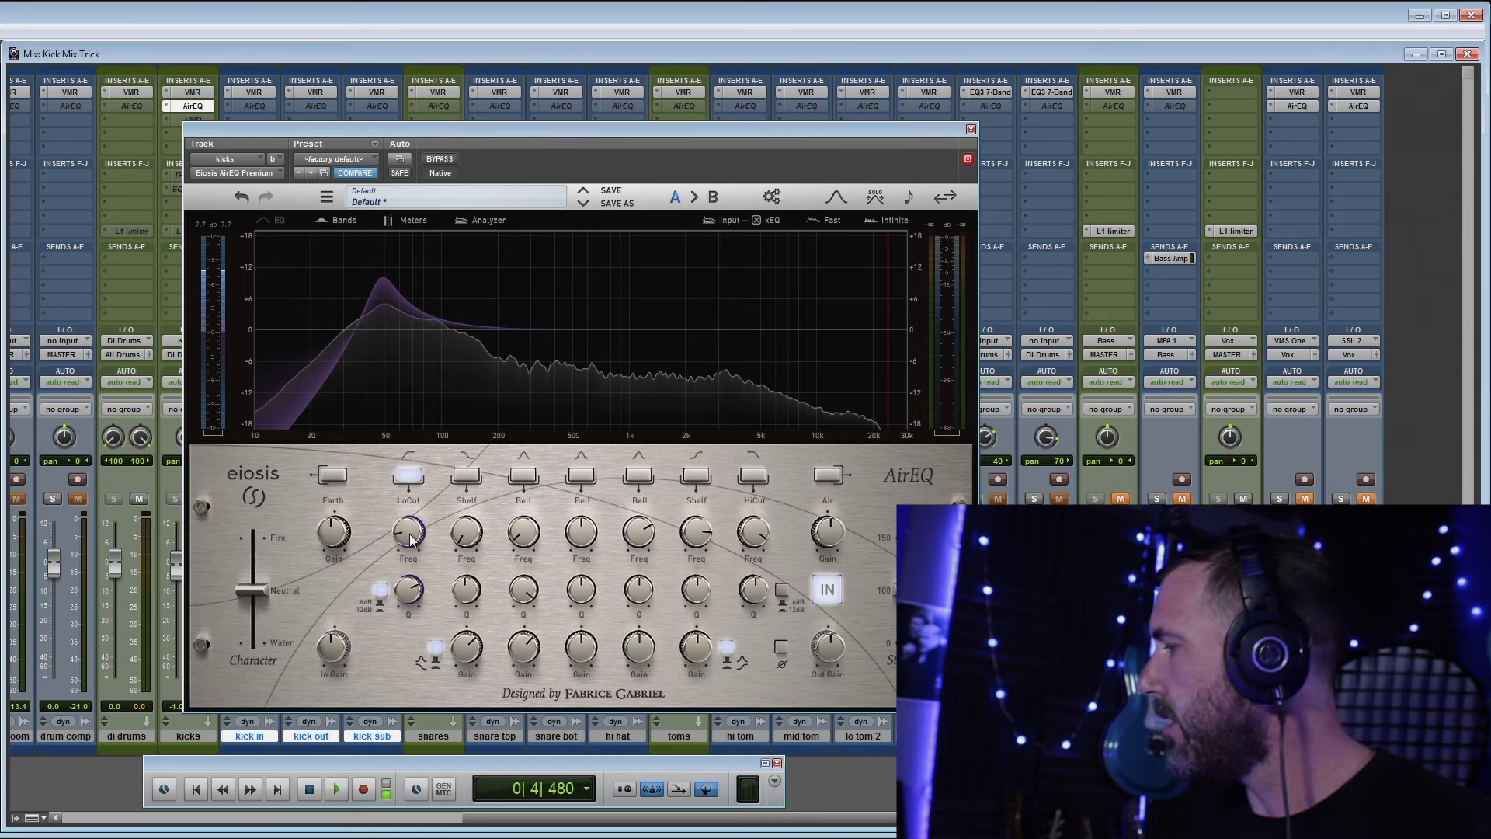
# Step: Raise the LoCut frequency to about 85 Hz and its Q to about 1.6 while the kicks play, and stop playback
pyautogui.moveTo(409, 535); pyautogui.dragTo(412, 542)
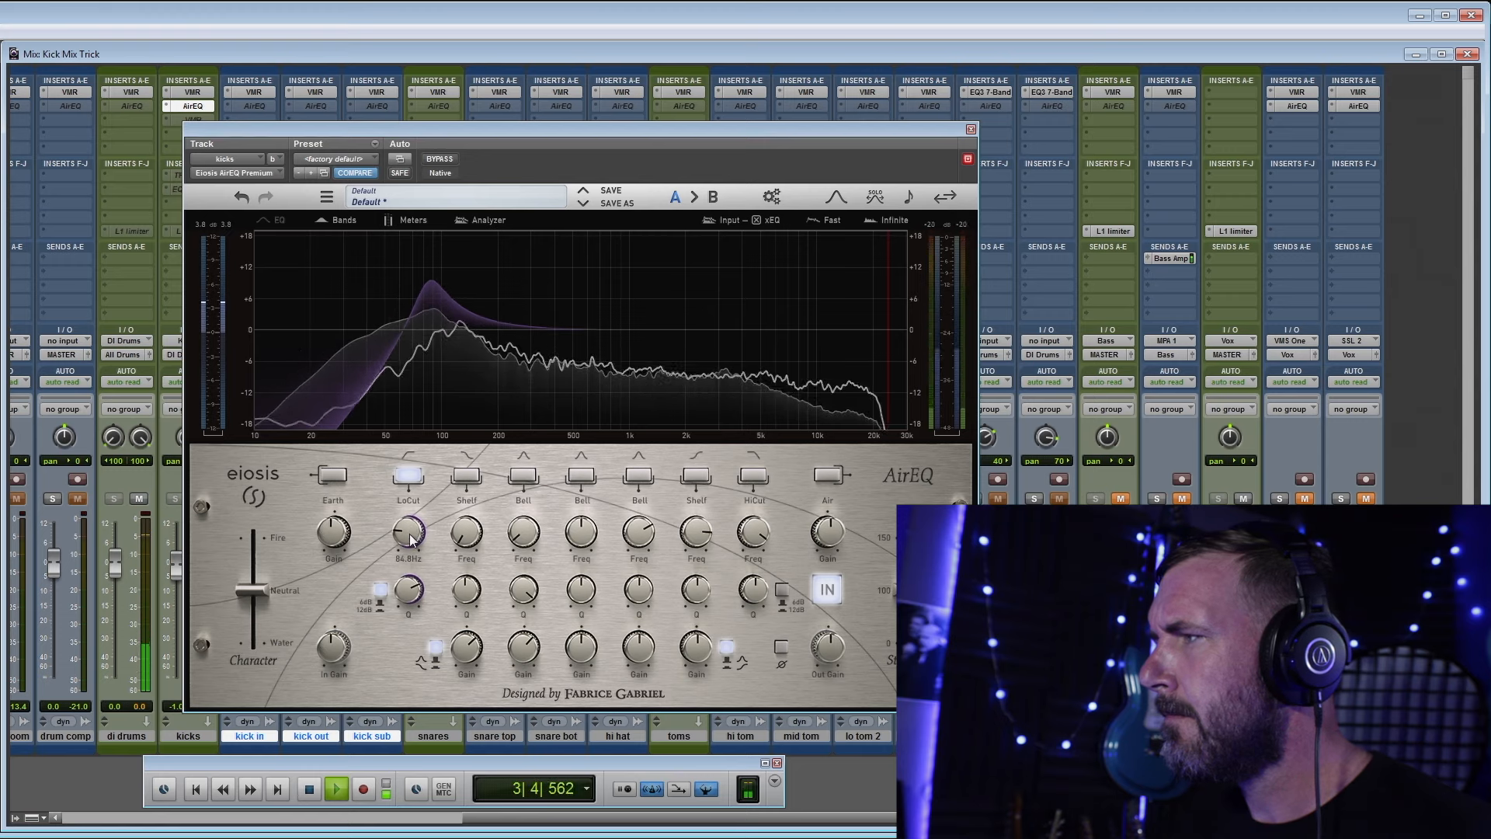
pyautogui.scroll(3, 413, 593)
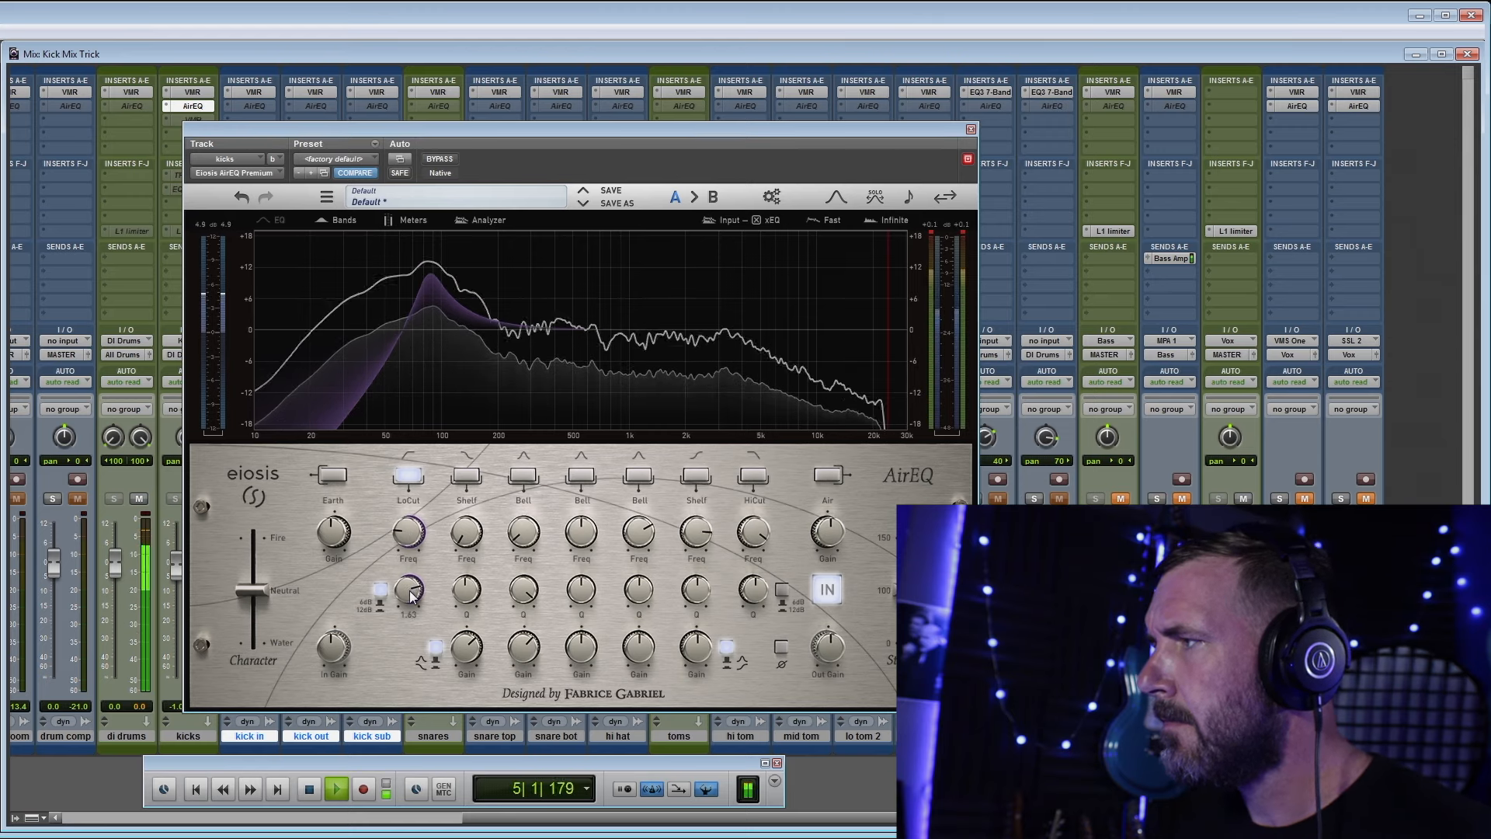
pyautogui.press('space')
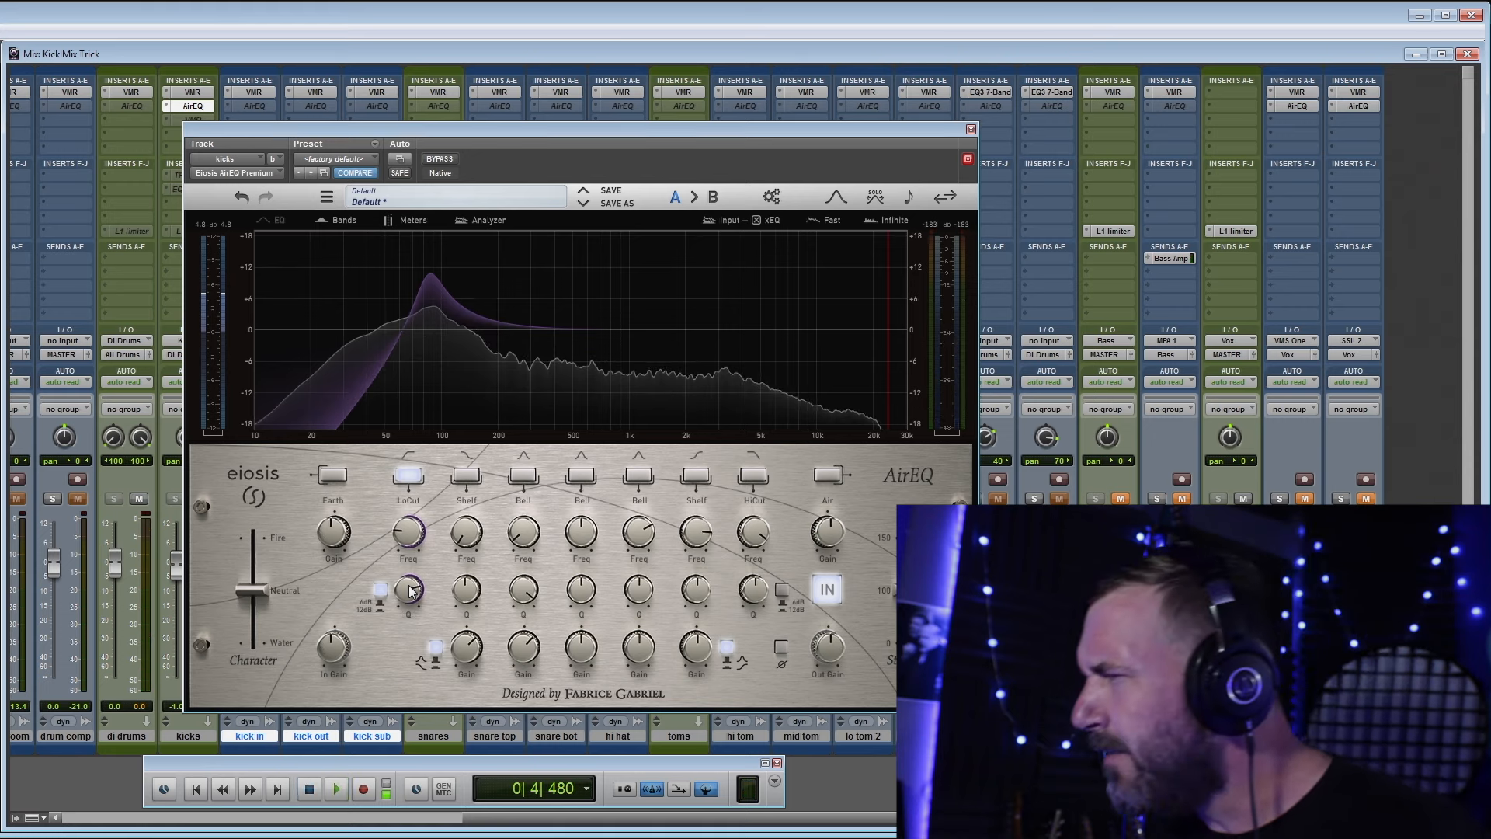
# Step: Reduce the LoCut Q to a small bump at the higher cutoff and audition the kicks with the AirEQ bypassed and active
pyautogui.moveTo(401, 533)
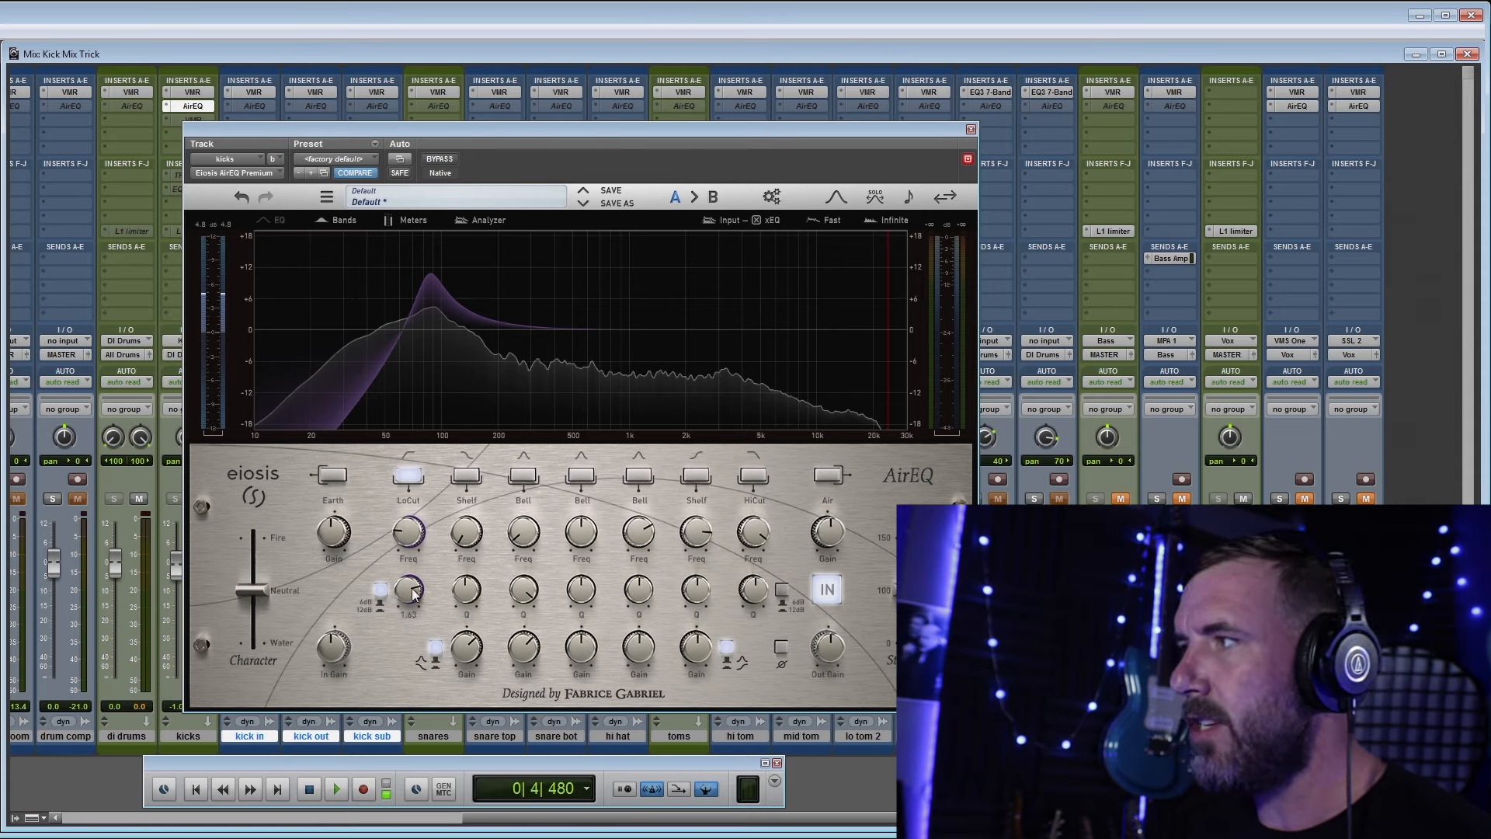
pyautogui.moveTo(410, 610); pyautogui.dragTo(407, 623)
pyautogui.press('space')
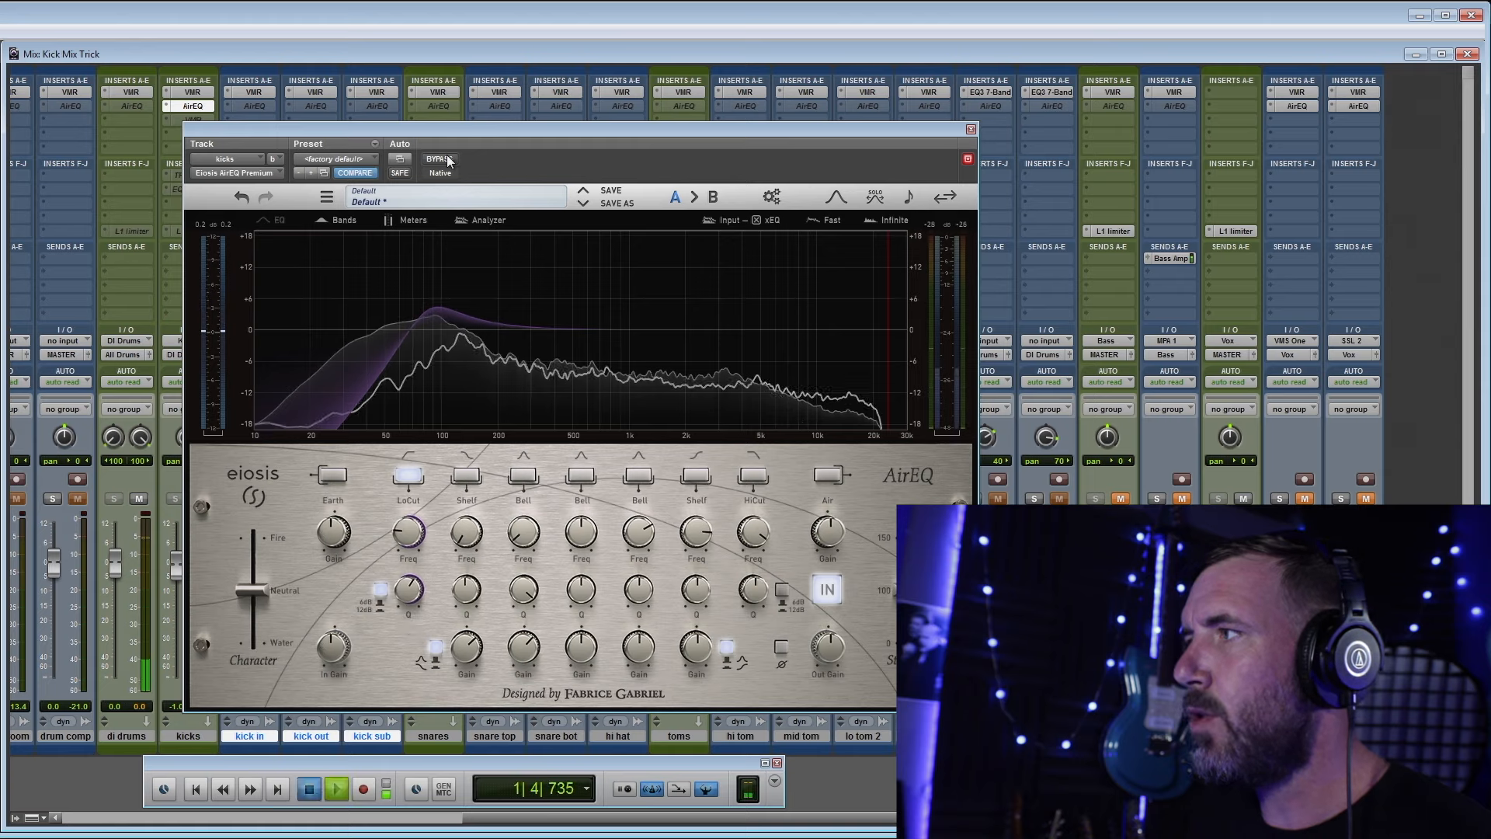
pyautogui.click(440, 159)
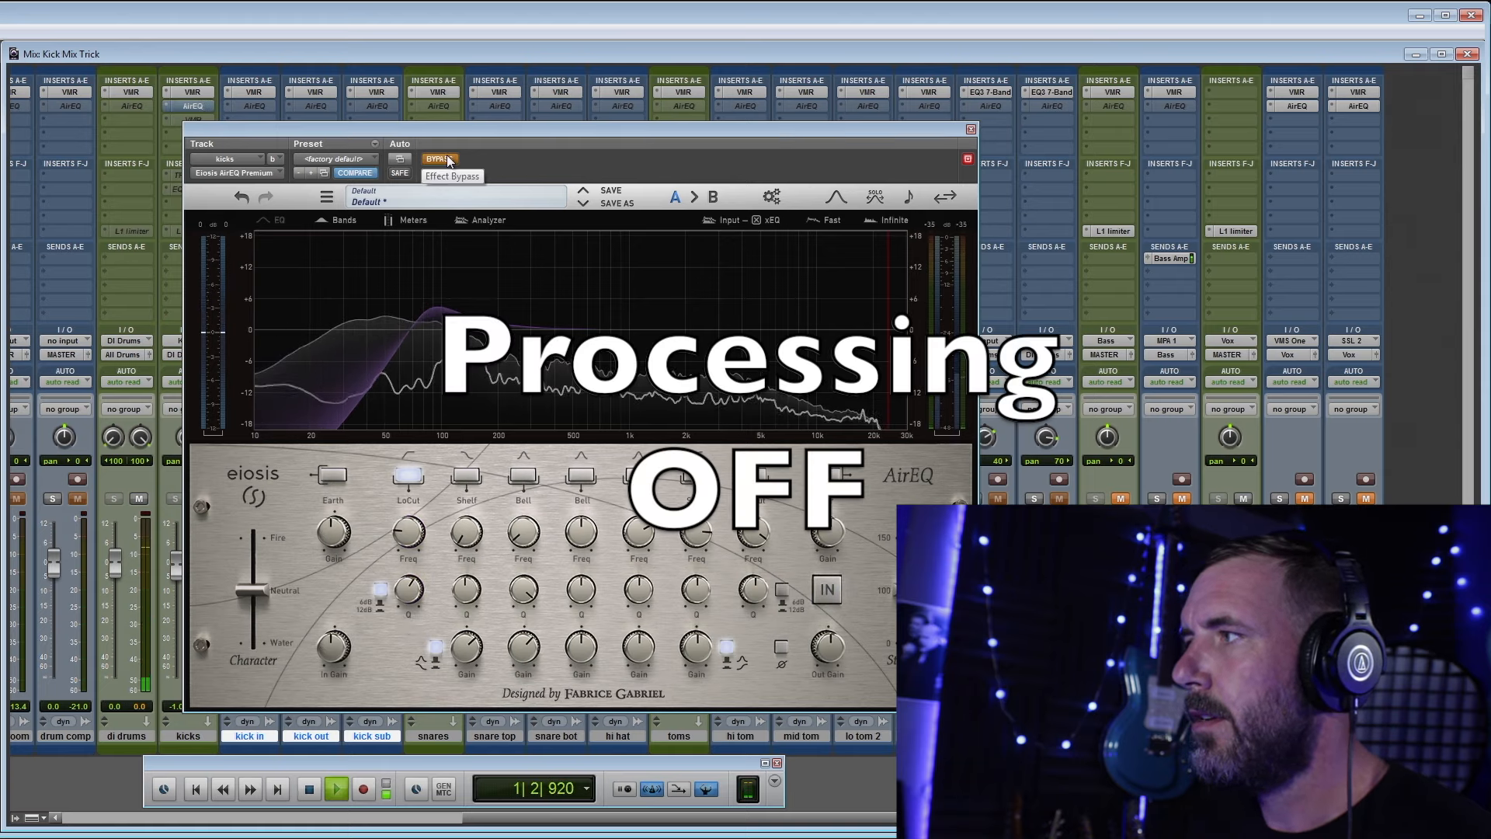
pyautogui.click(440, 159)
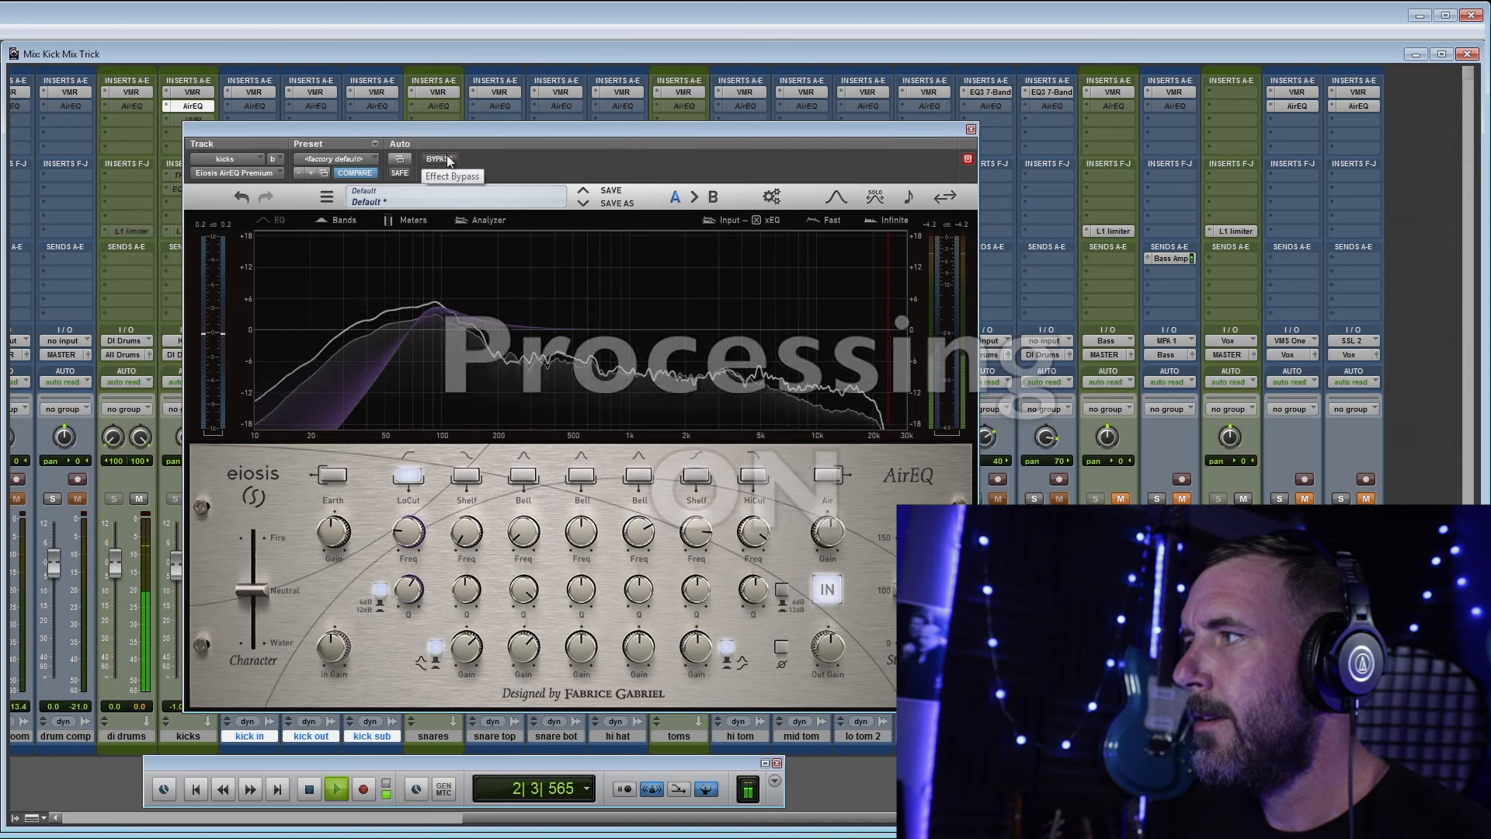
pyautogui.press('space')
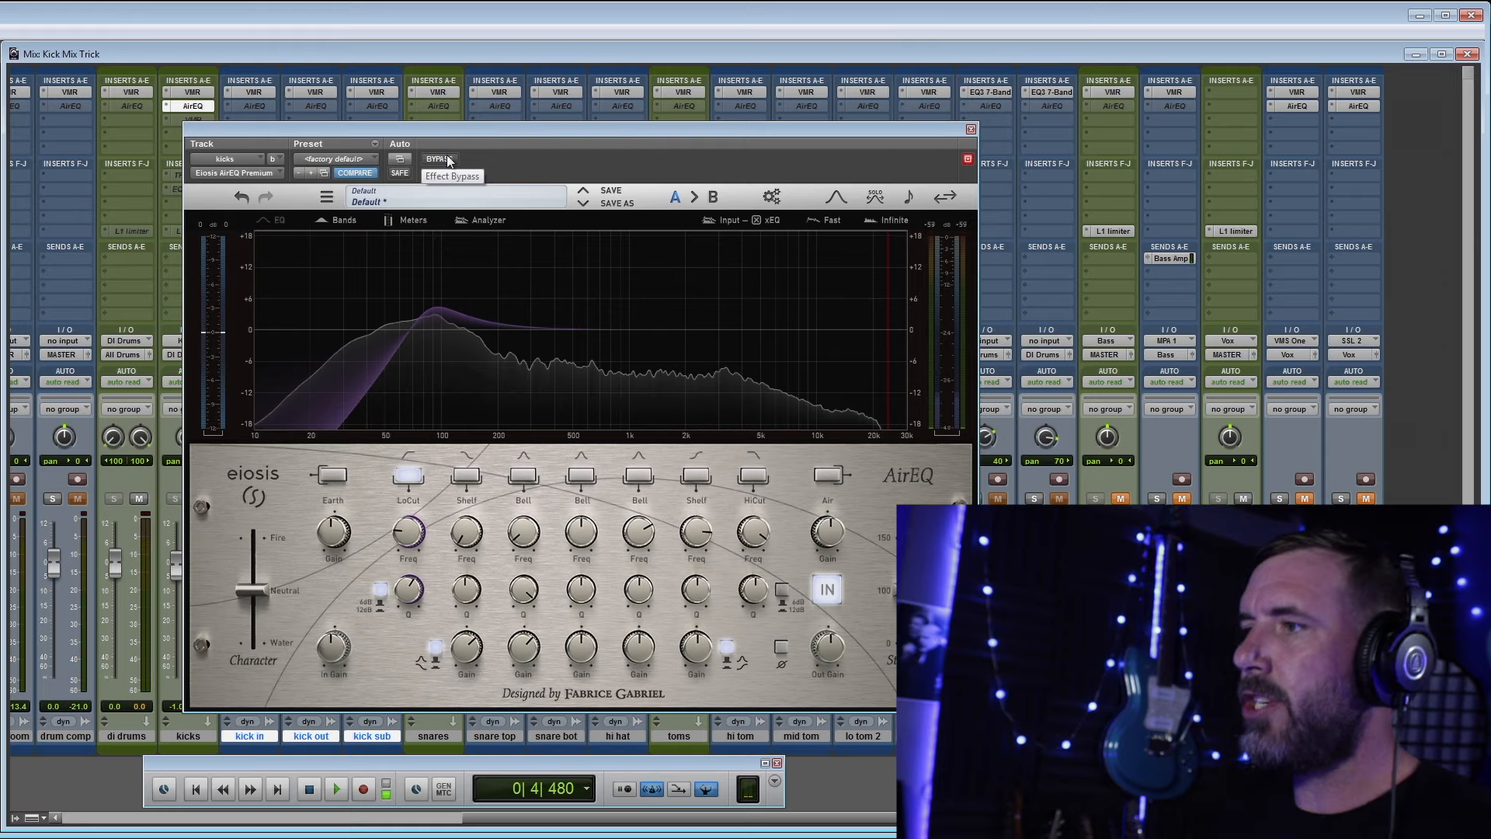